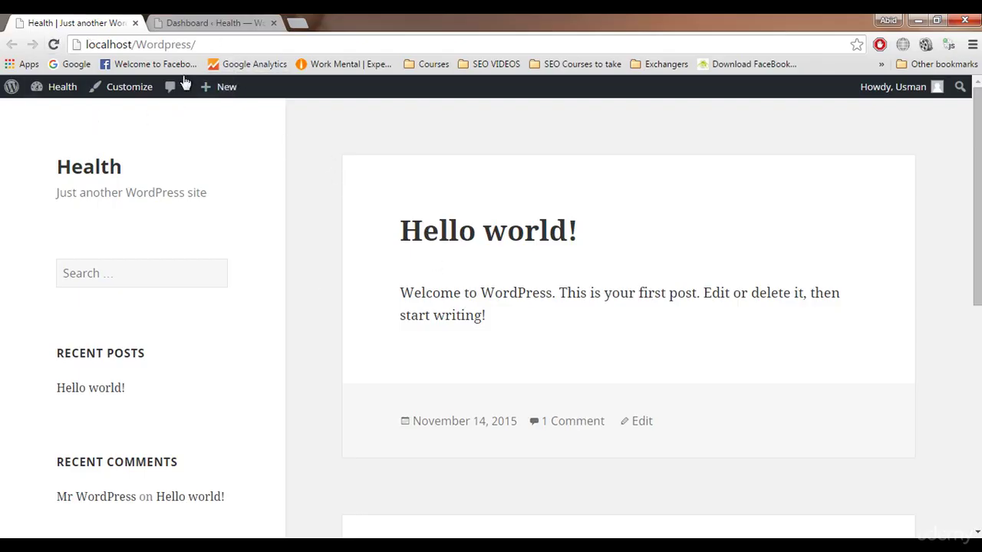
- Open a new blank browser tab and move it ahead of the Health and Dashboard tabs
left_click(213, 22)
left_click(39, 25)
left_click(300, 23)
left_click_drag(322, 22, 110, 19)
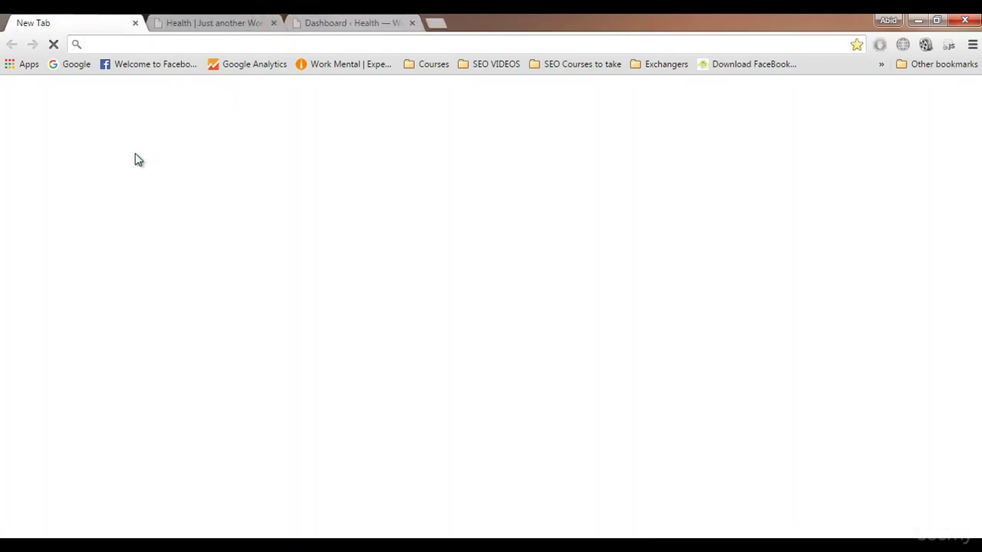
- Go to Google and search for 'sahifa wordpress theme free download'
type("google.com")
key("Return")
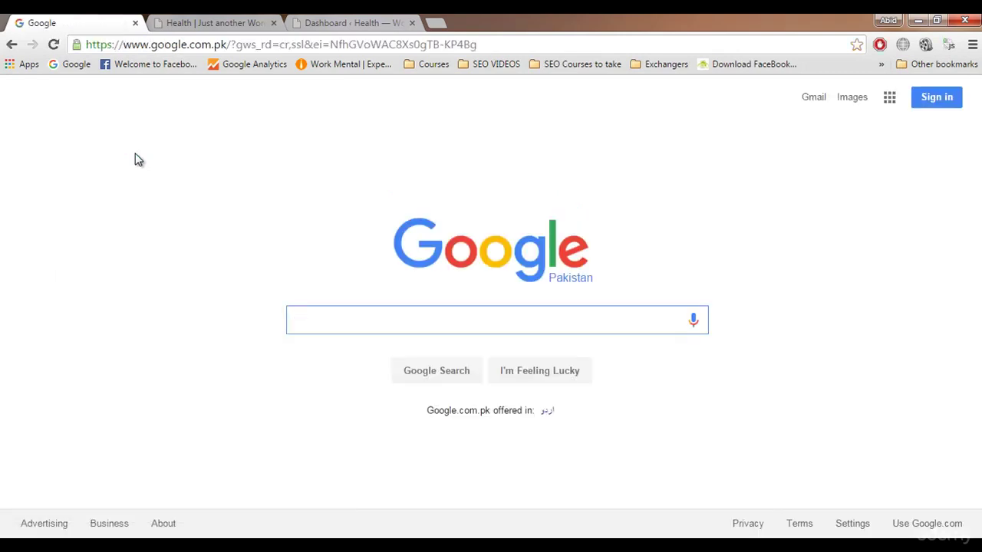
type("sahifa")
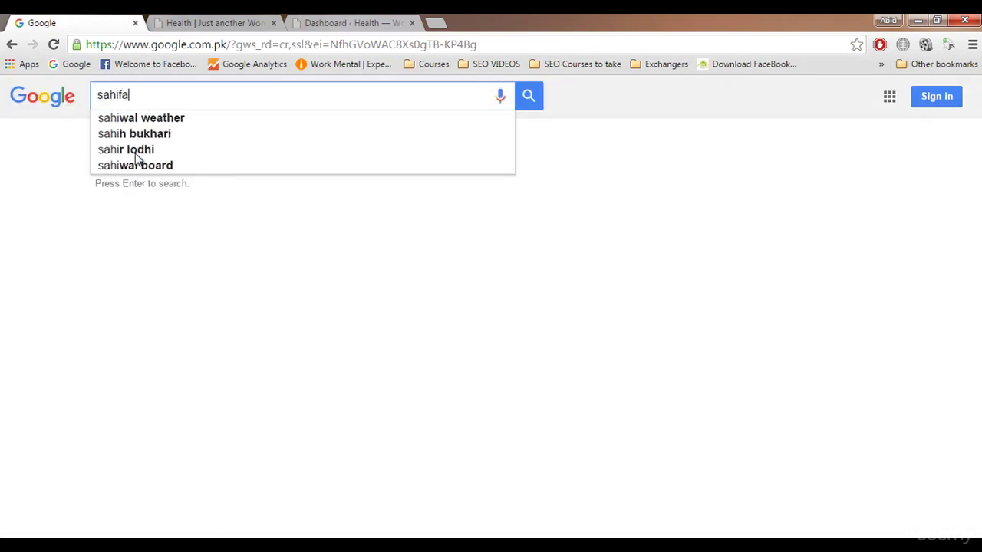
key("Down")
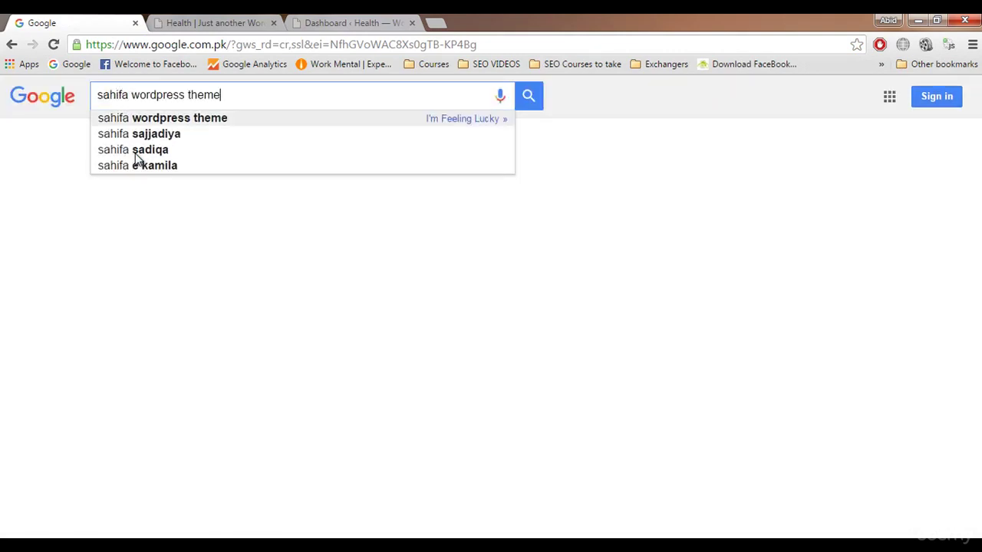
type("free")
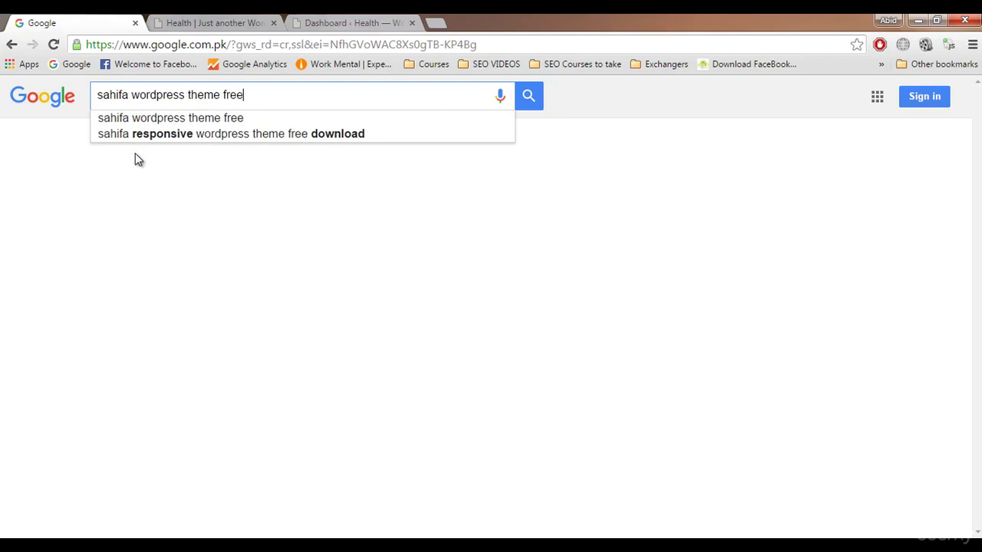
type(" download")
key("Return")
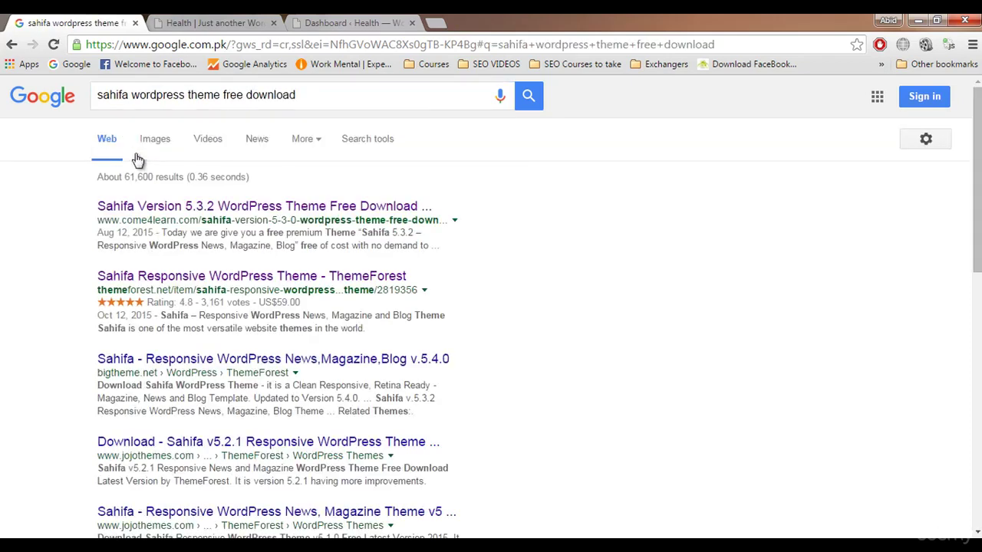
- Open the come4learn Sahifa 5.3.2 result and start downloading sahifa.rar from its Download button
left_click(158, 209)
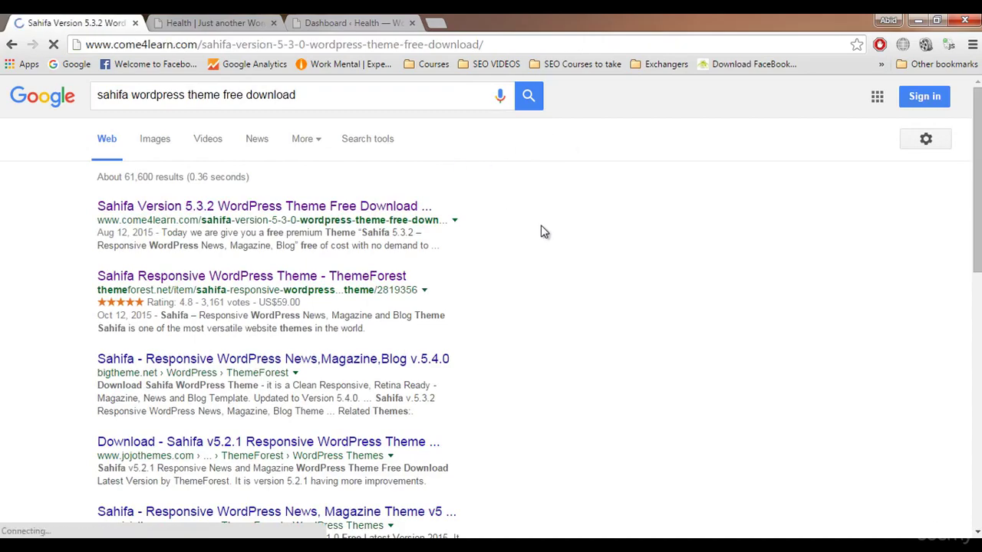
scroll(533, 243, "down", 3)
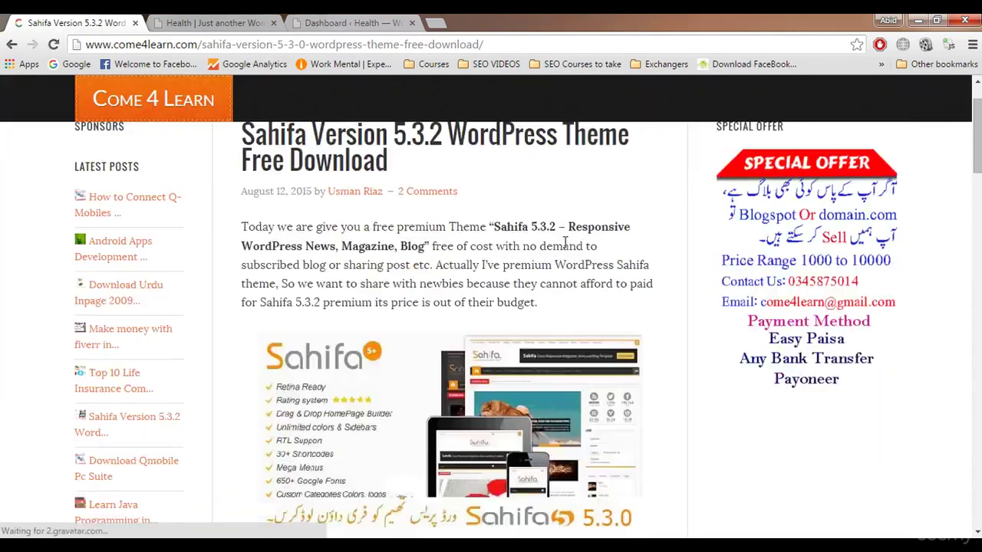
scroll(491, 326, "down", 14)
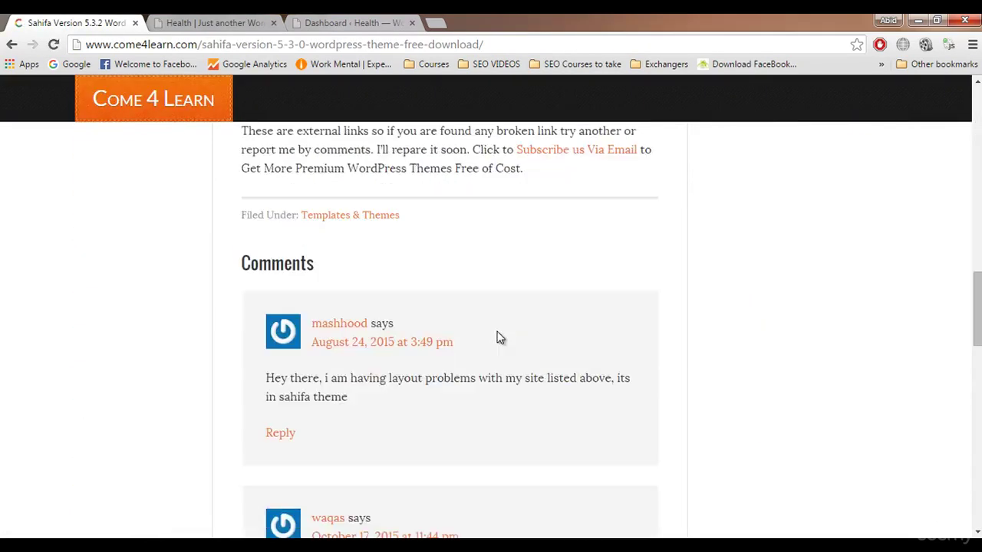
scroll(497, 338, "up", 3)
scroll(472, 299, "down", 2)
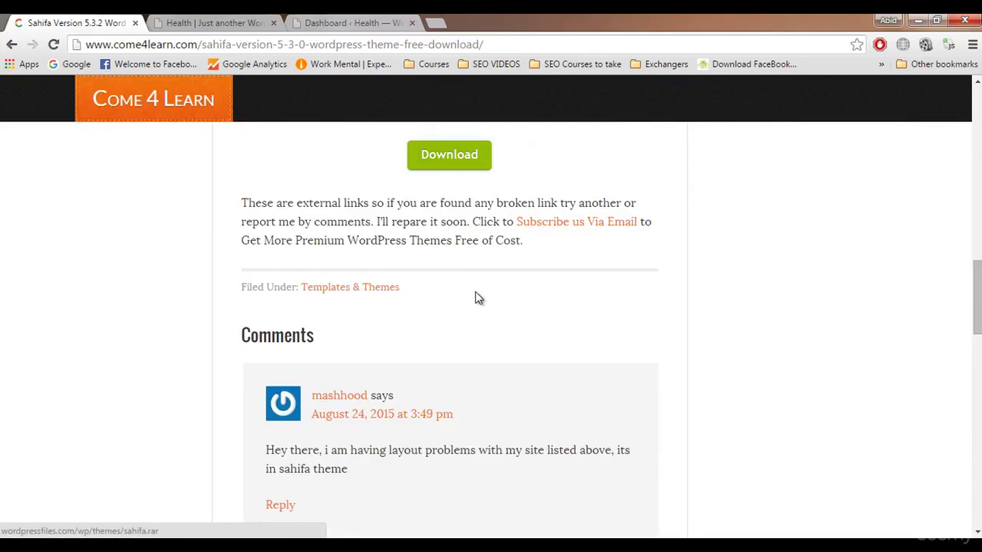
scroll(483, 280, "up", 2)
left_click(453, 299)
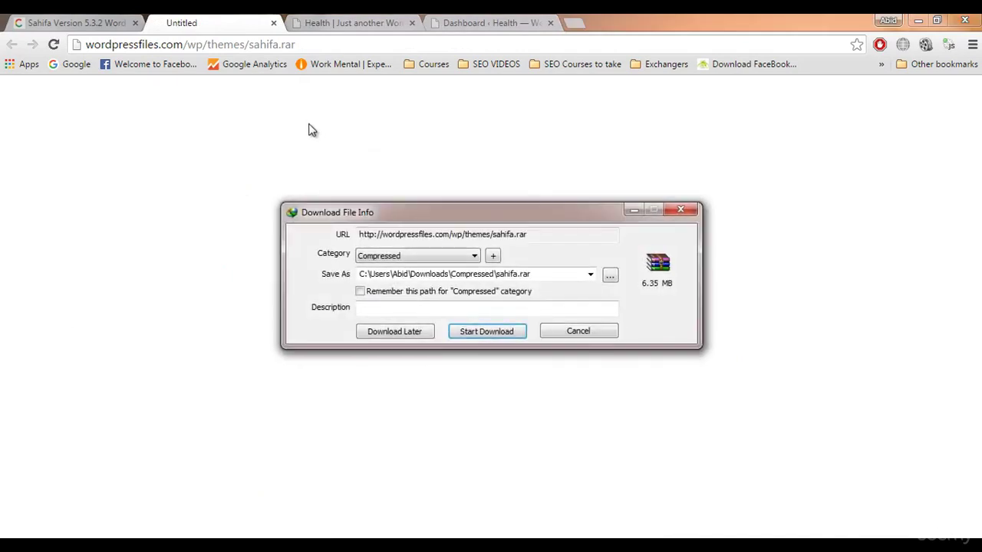
- Download sahifa.rar (6.35 MB) into the Downloads folder with Internet Download Manager
left_click(611, 276)
left_click(305, 207)
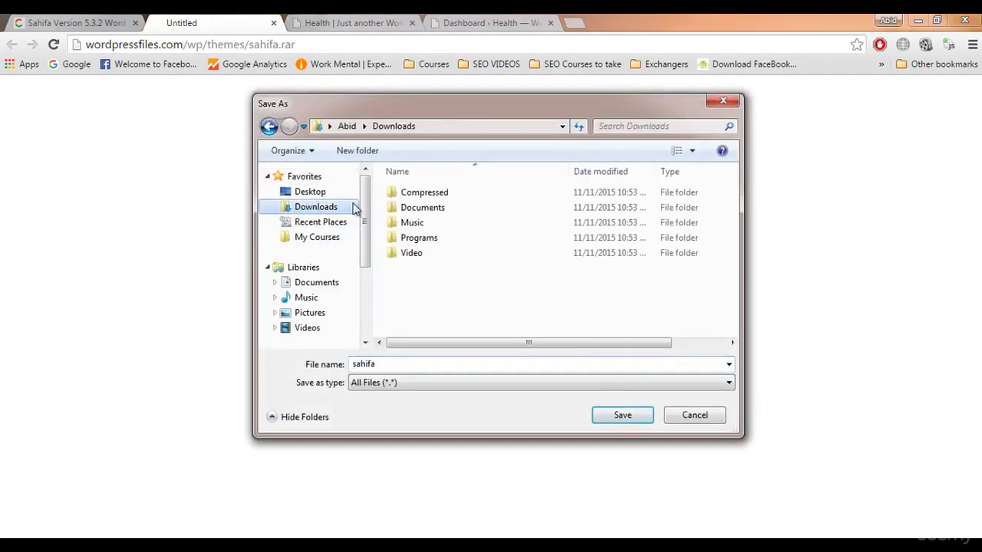
left_click(647, 415)
left_click(484, 333)
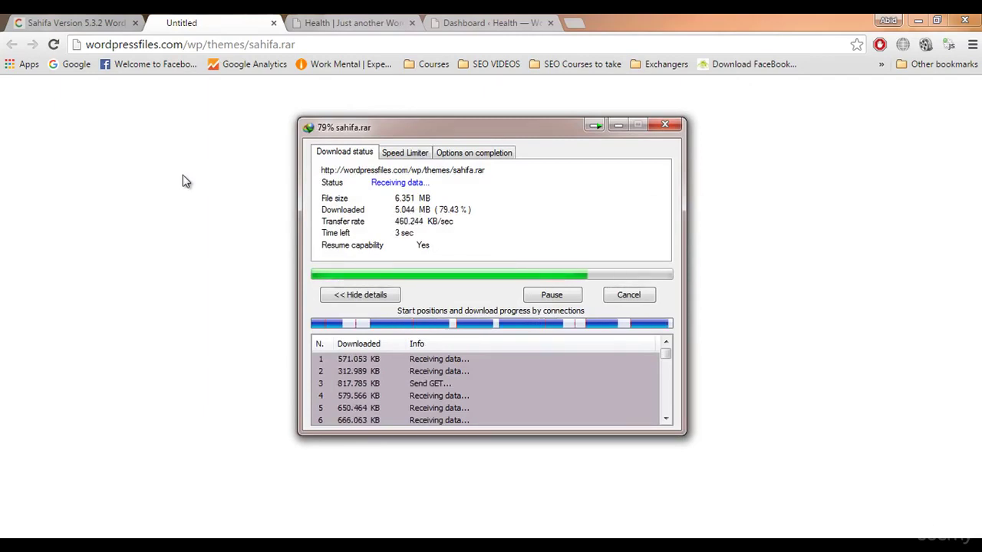
left_click_drag(391, 131, 358, 125)
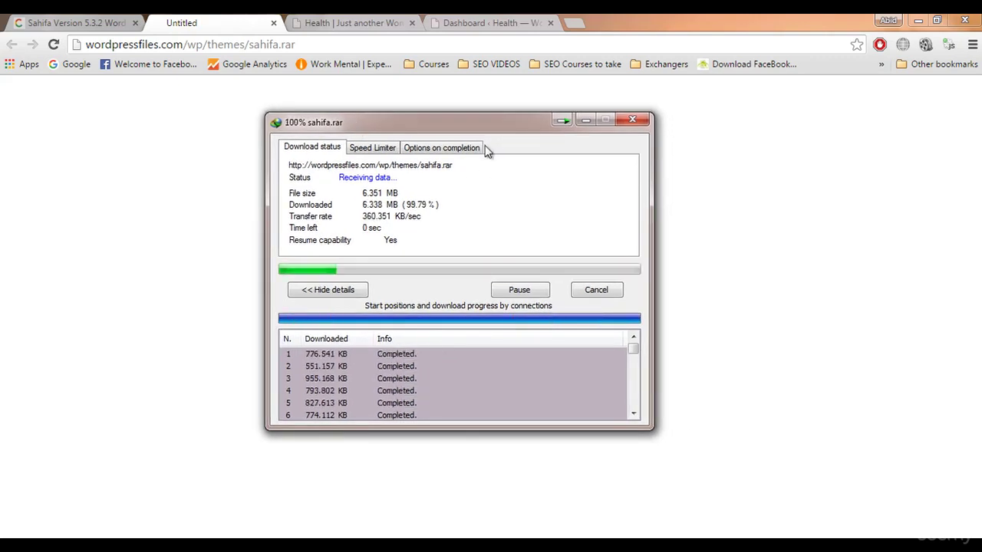
- Close the leftover download and come4learn tabs, leaving the WordPress Dashboard showing
left_click(273, 23)
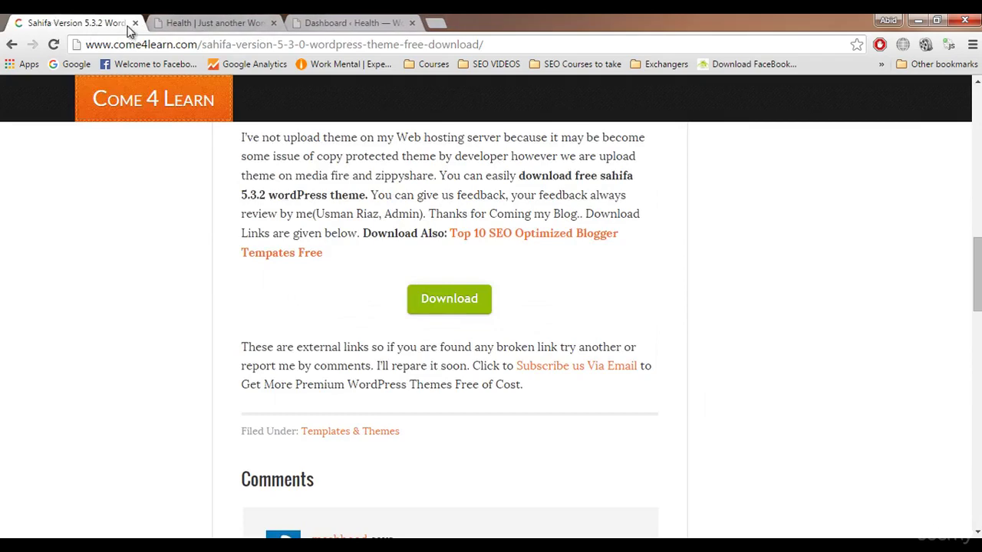
left_click(134, 23)
left_click(200, 23)
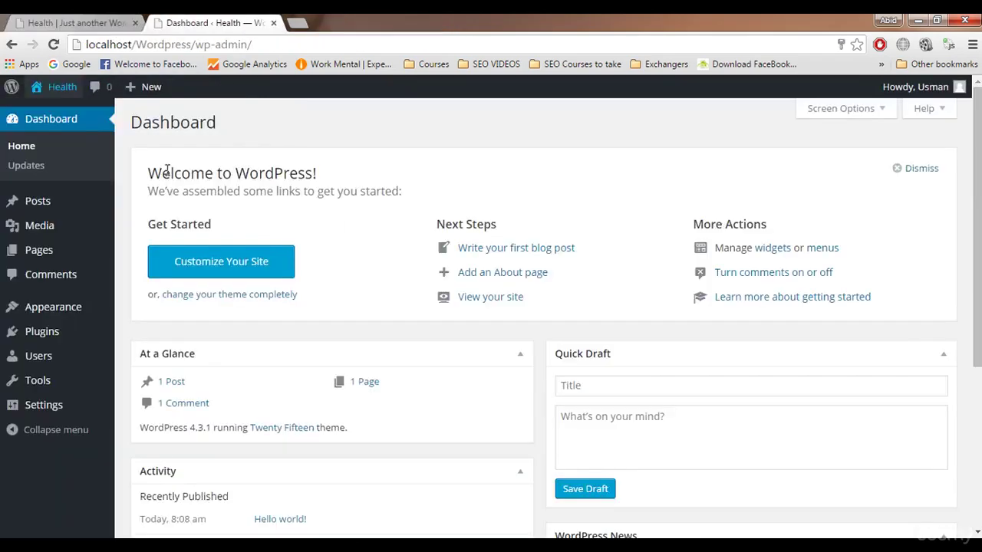
key("super")
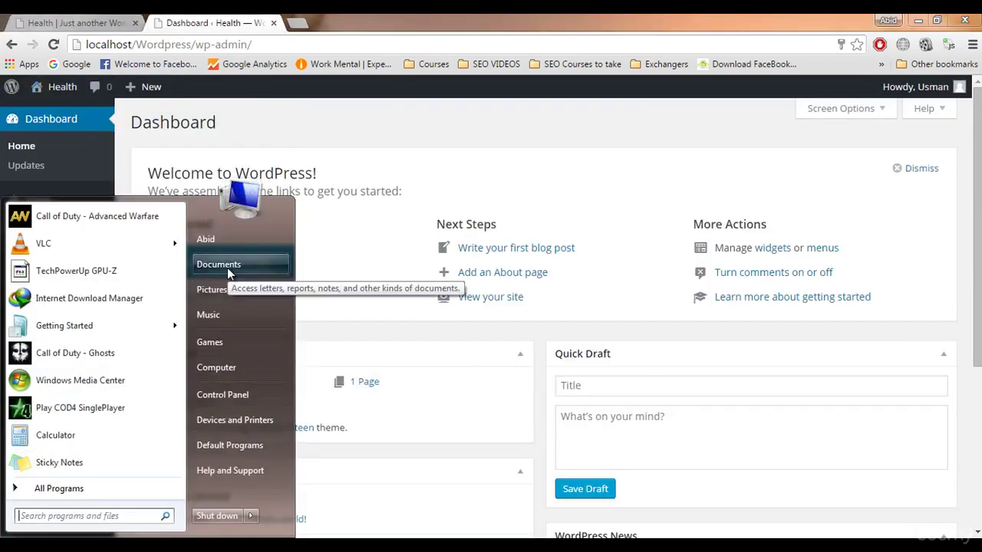
key("super")
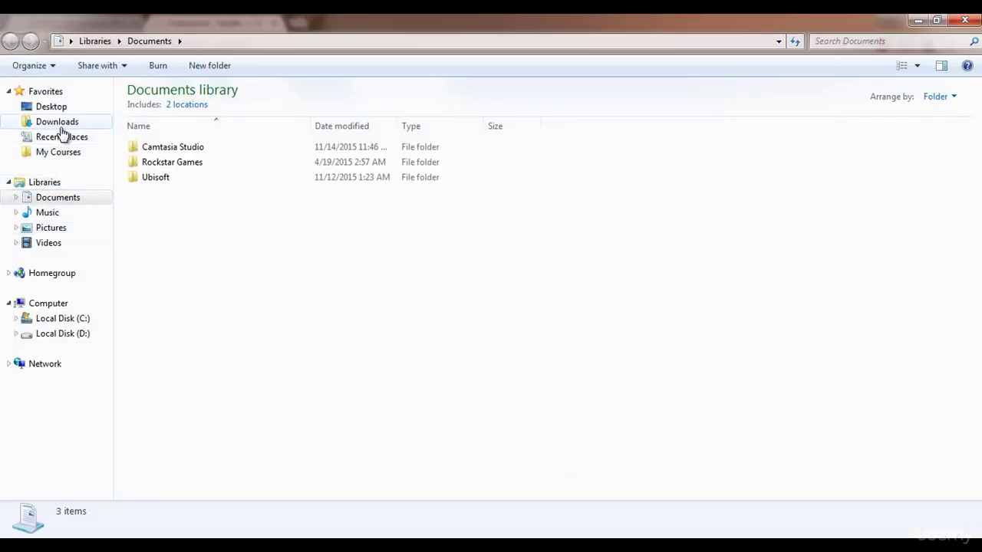
- Extract sahifa.rar in Downloads, permanently delete the RAR, and open the extracted sahifa folder
left_click(57, 122)
left_click(533, 130)
right_click(547, 127)
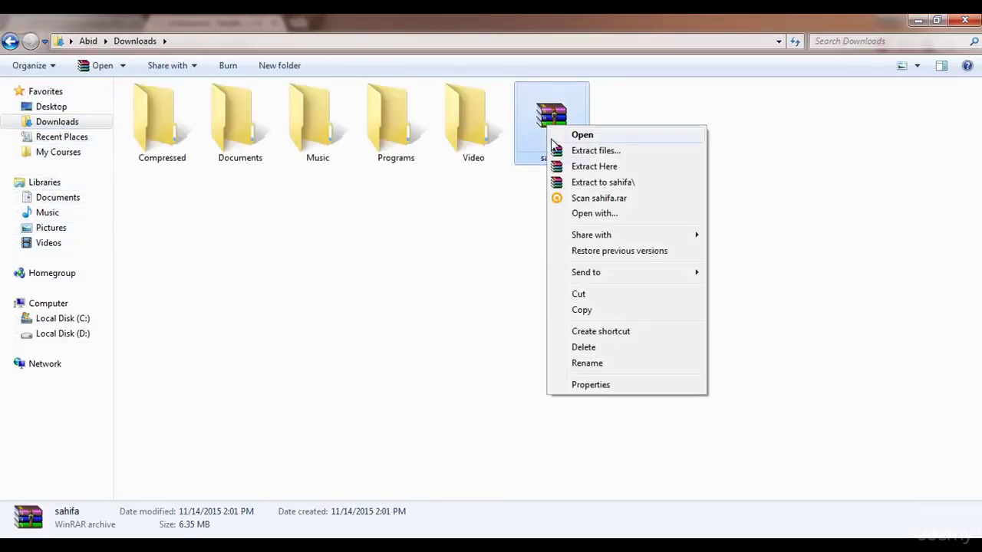
left_click(591, 167)
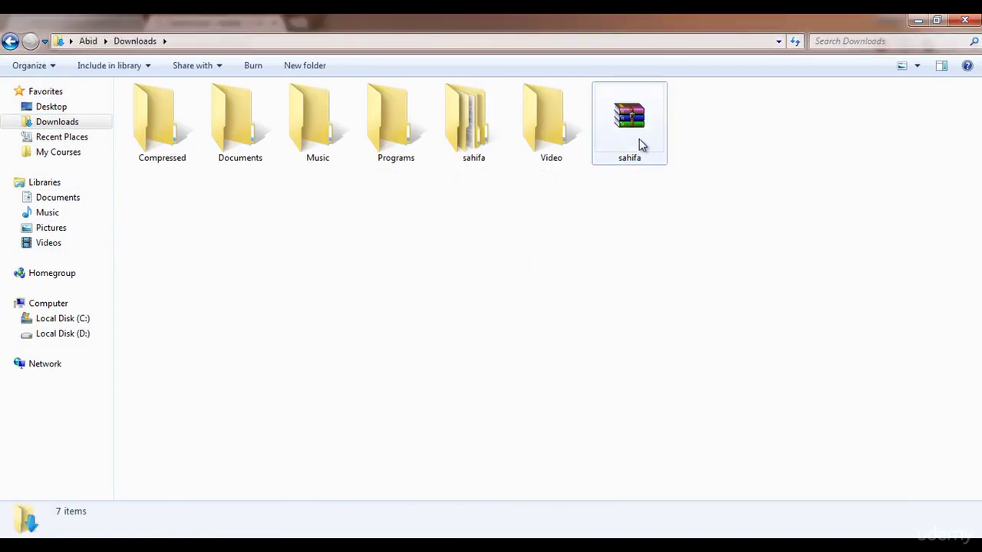
left_click(642, 147)
key("shift+Delete")
key("Return")
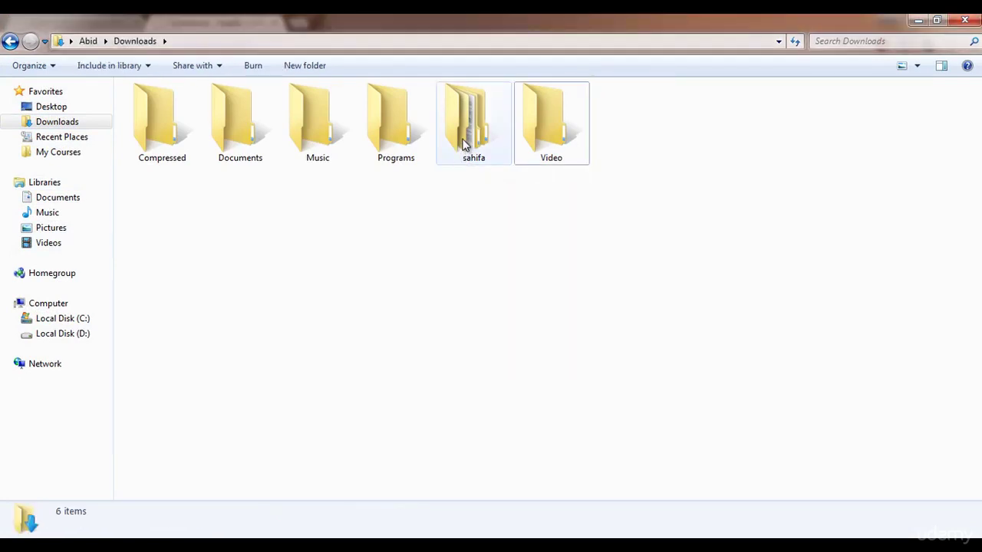
double_click(460, 126)
double_click(188, 111)
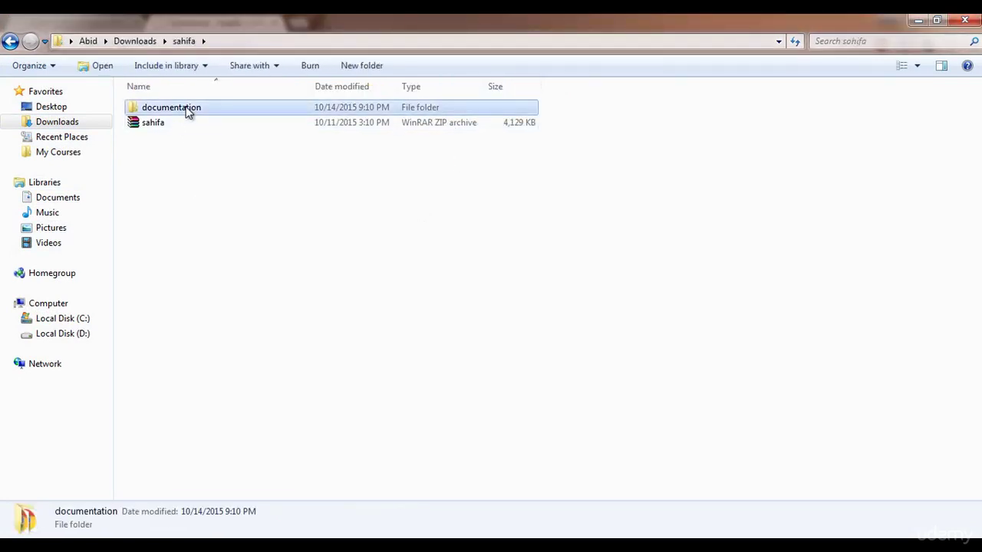
left_click(9, 41)
key("shift+Delete")
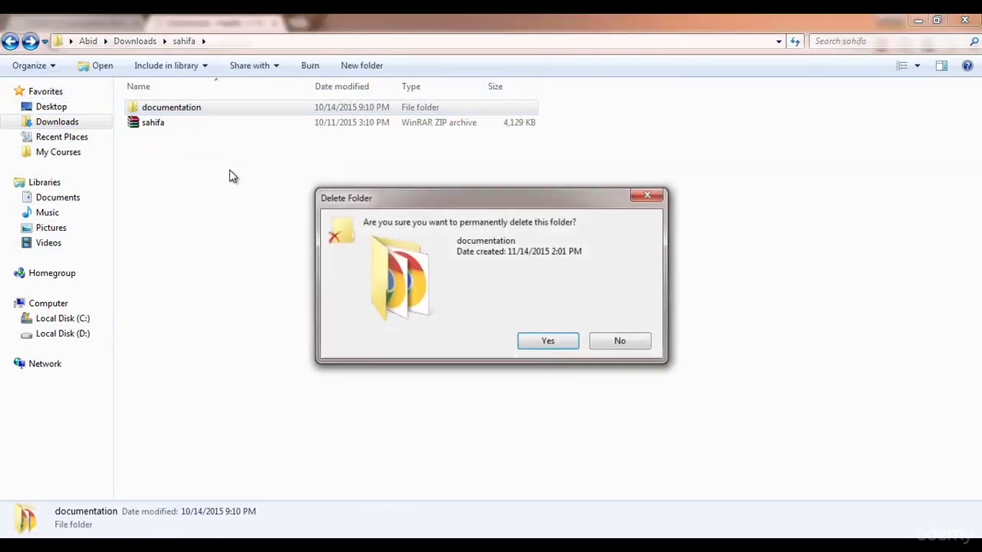
key("Escape")
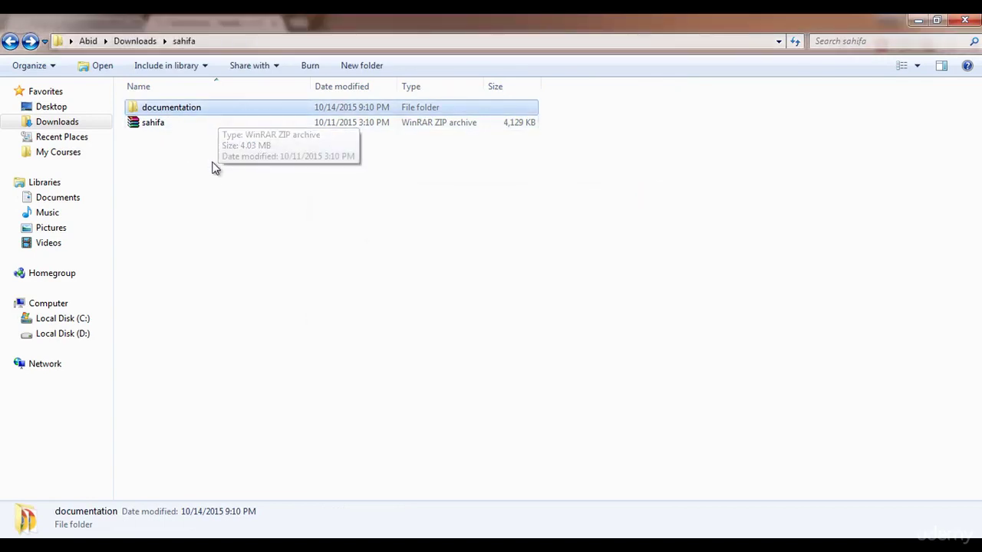
left_click(213, 169)
left_click(202, 112)
key("shift+Delete")
key("Return")
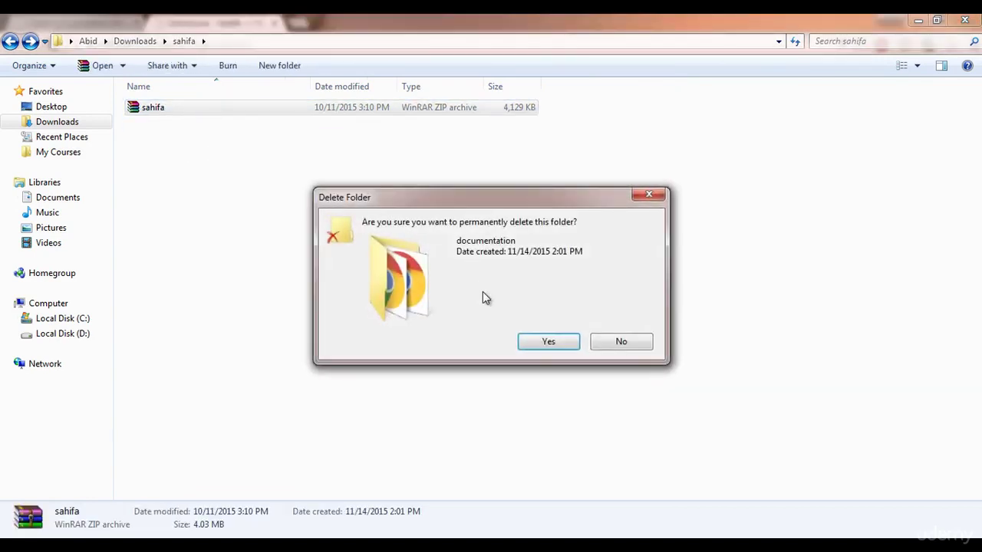
left_click(637, 340)
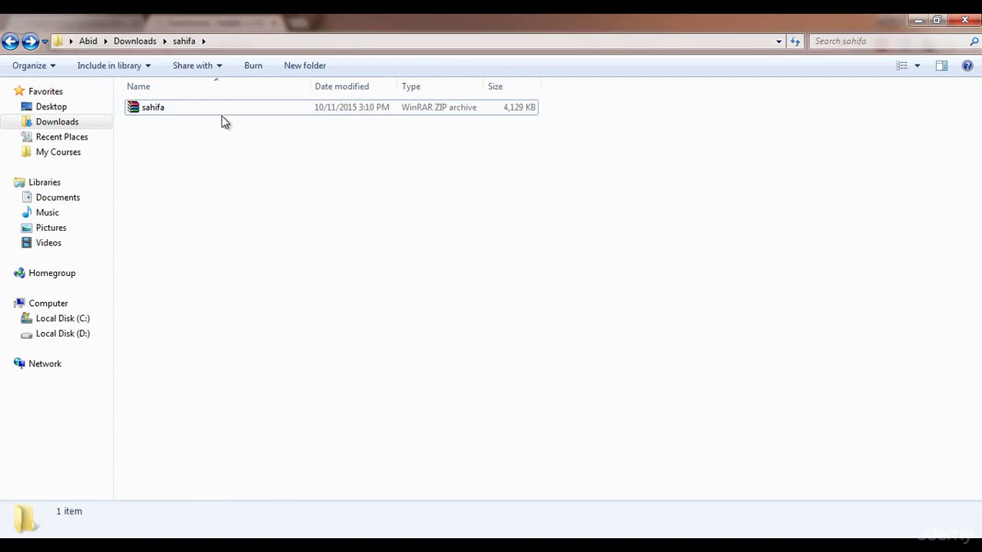
left_click(190, 114)
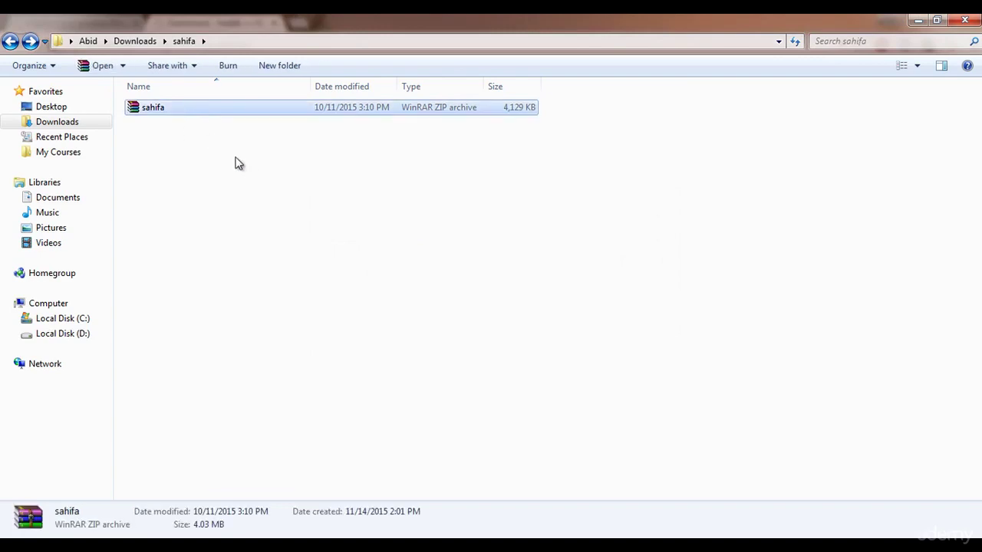
right_click(168, 108)
left_click(214, 368)
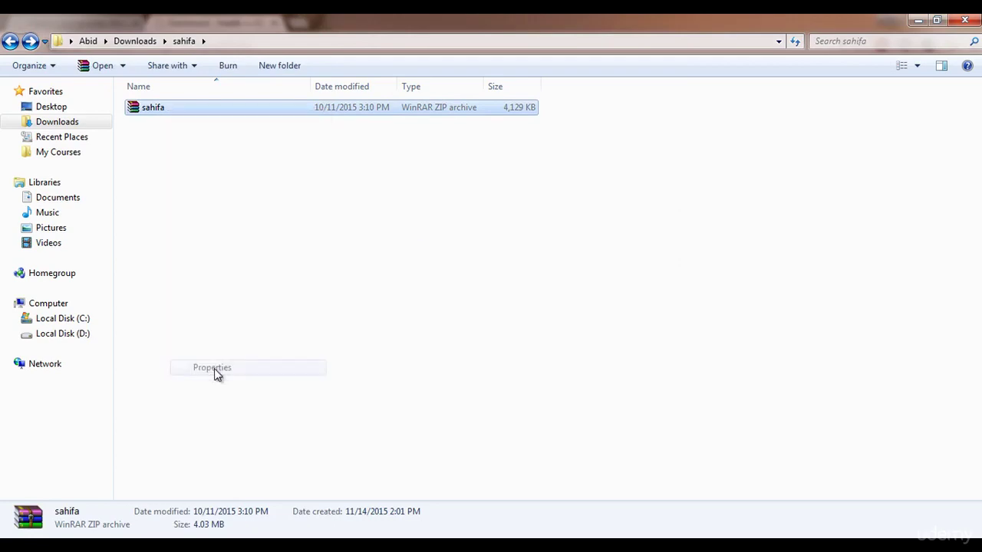
left_click_drag(289, 123, 412, 119)
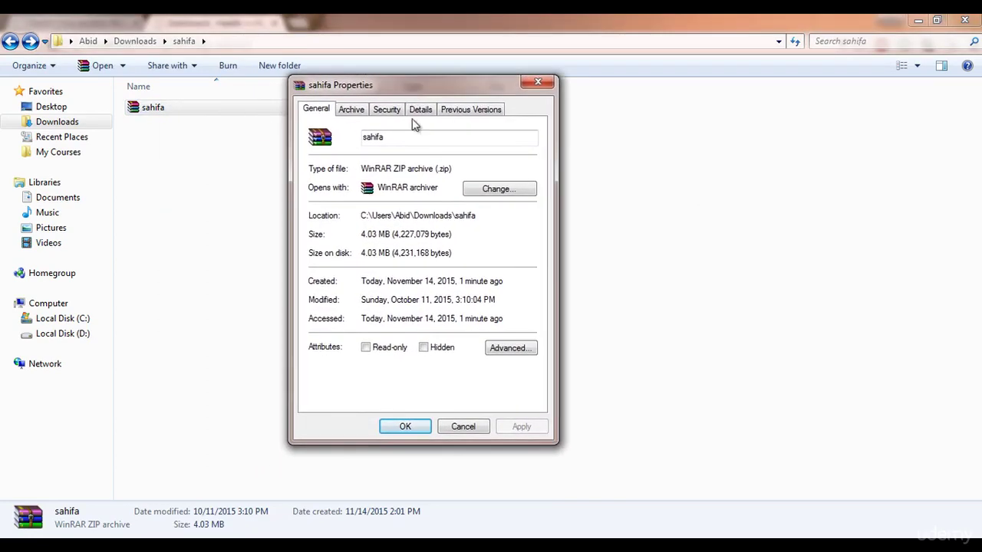
left_click(537, 82)
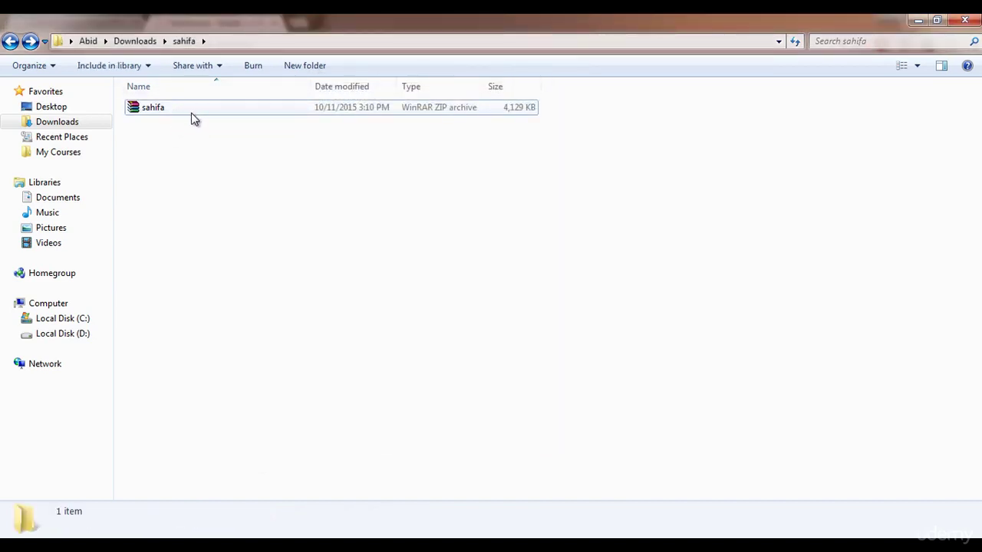
- Permanently delete the extracted sahifa folder from Downloads
left_click(134, 107)
left_click(11, 41)
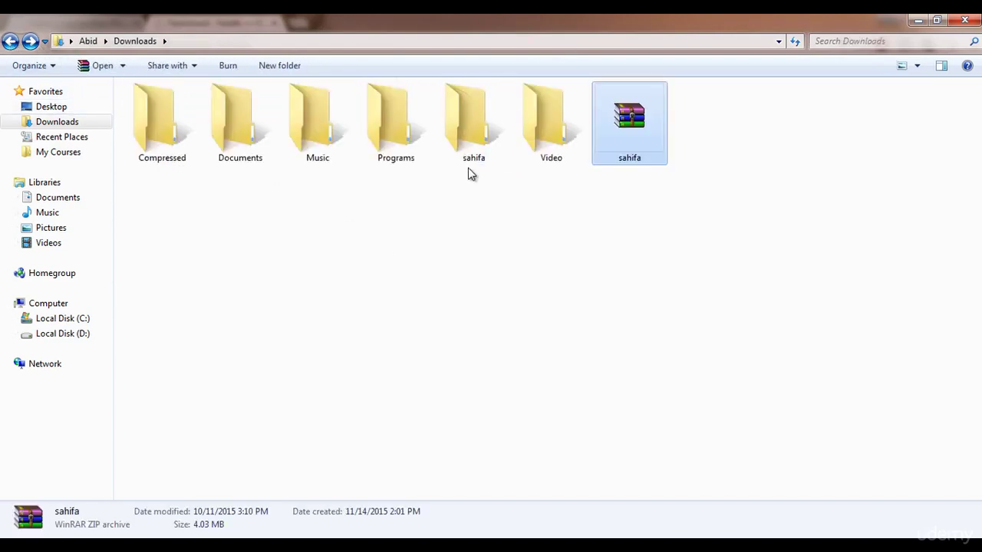
left_click(475, 147)
key("shift+Delete")
left_click(548, 337)
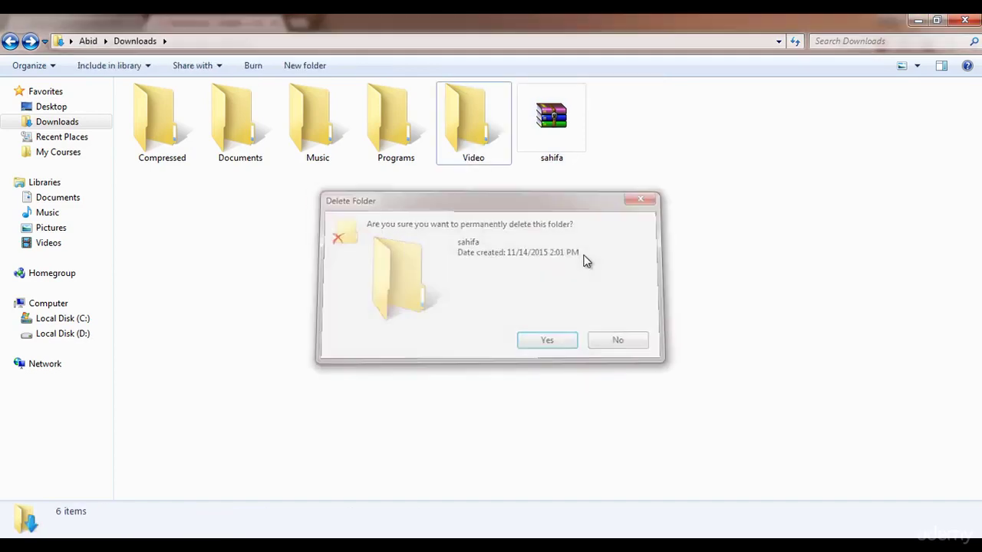
left_click(548, 137)
- Check the sahifa zip's Properties, then close the window
left_click(597, 240)
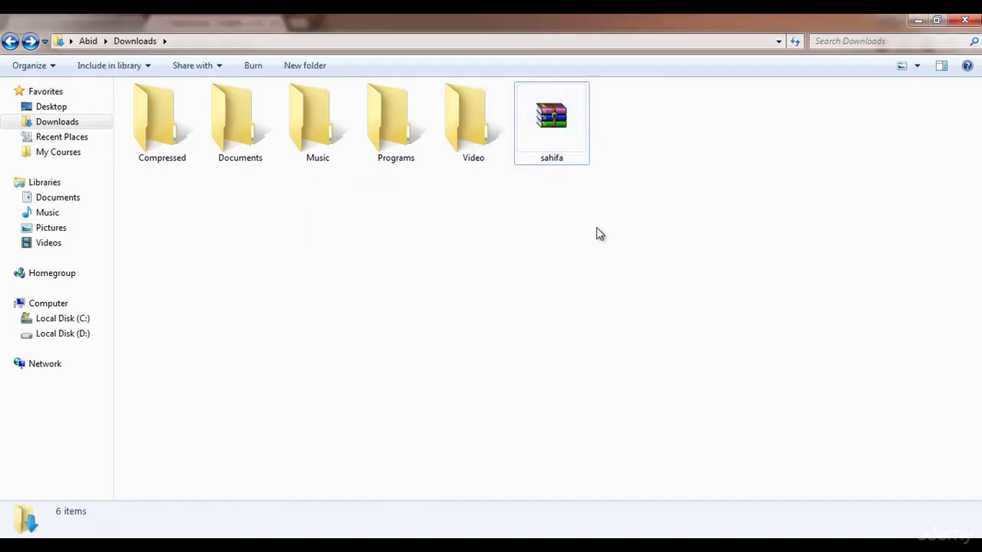
right_click(567, 146)
left_click(624, 406)
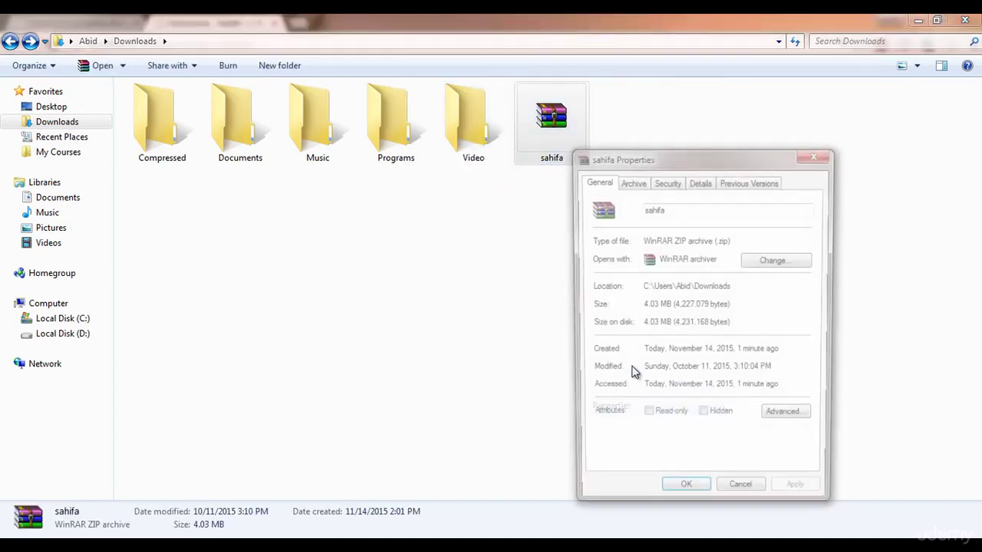
left_click(816, 154)
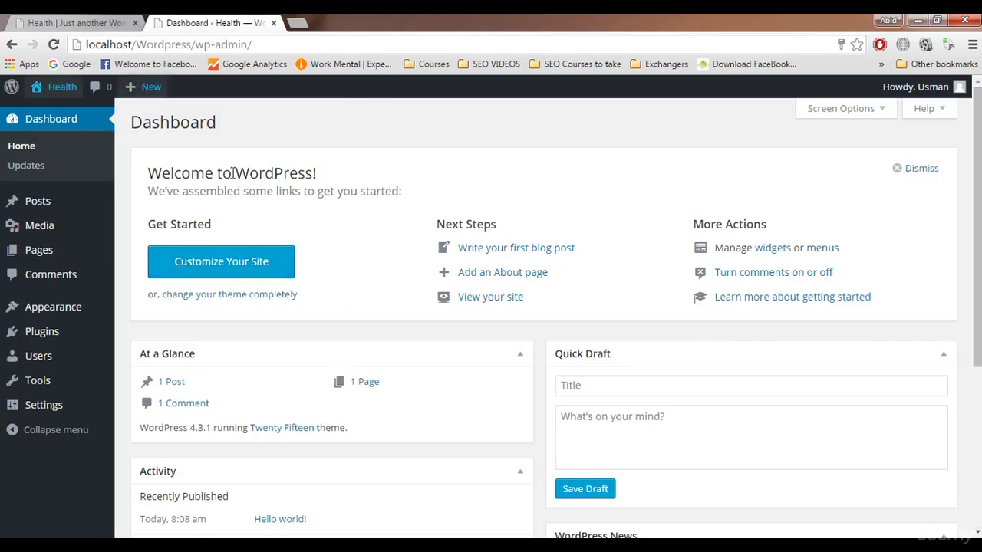
- Go to Appearance > Themes > Add New and browse featured themes like Simply Jigoshop and Poet
mouse_move(117, 191)
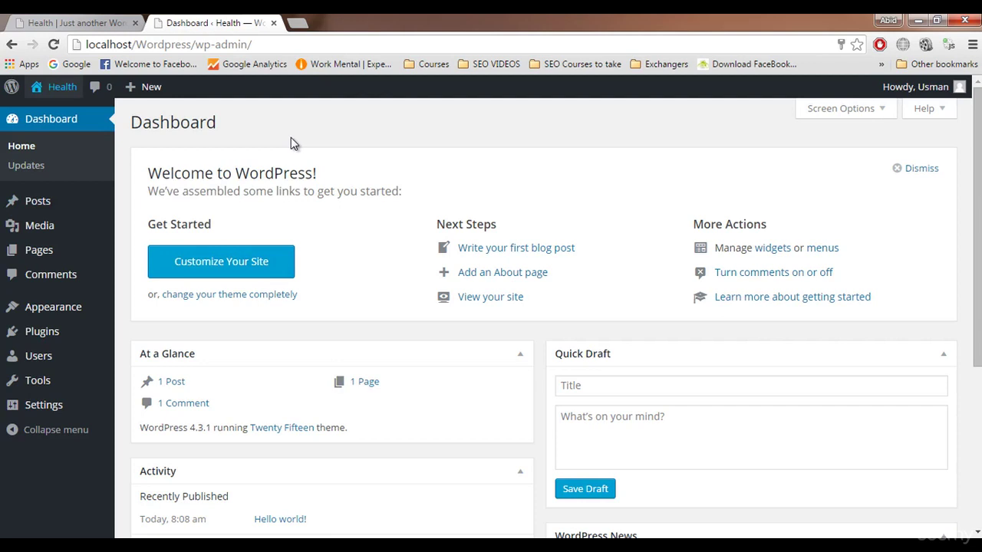
mouse_move(55, 316)
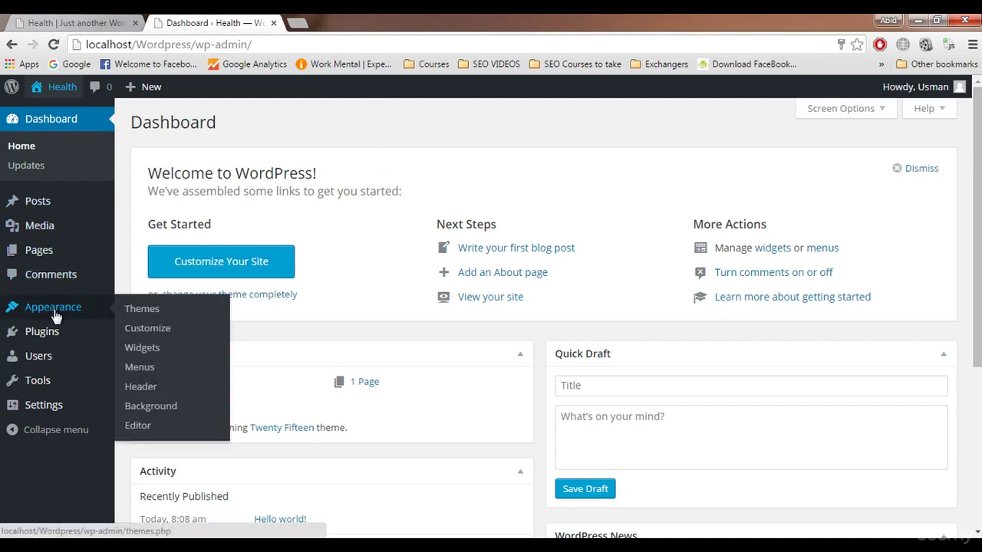
left_click(134, 311)
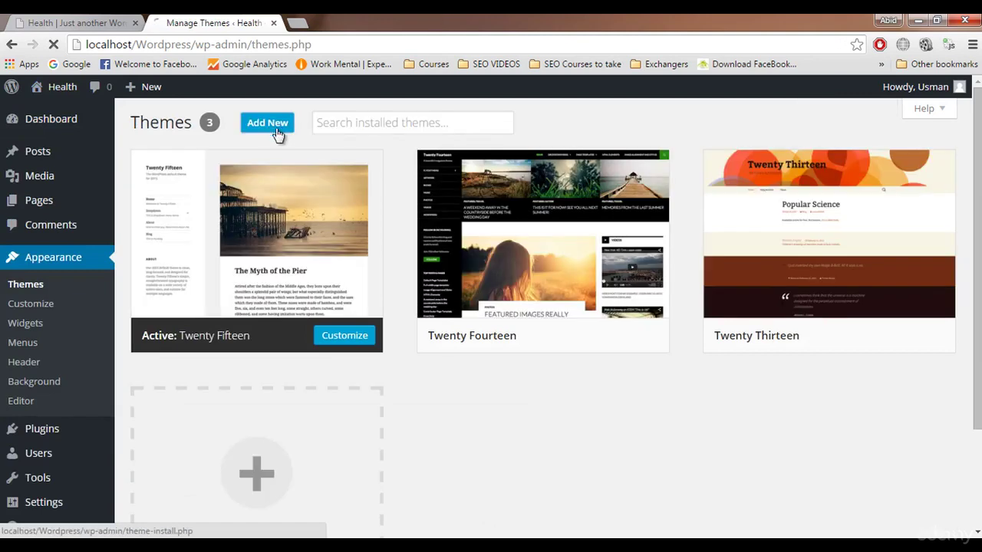
left_click(277, 134)
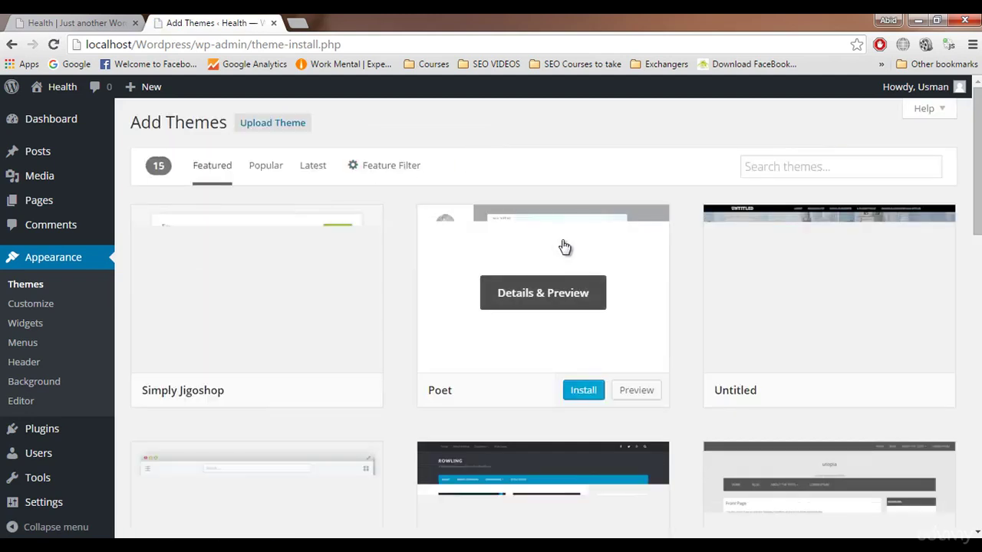
scroll(960, 149, "down", 3)
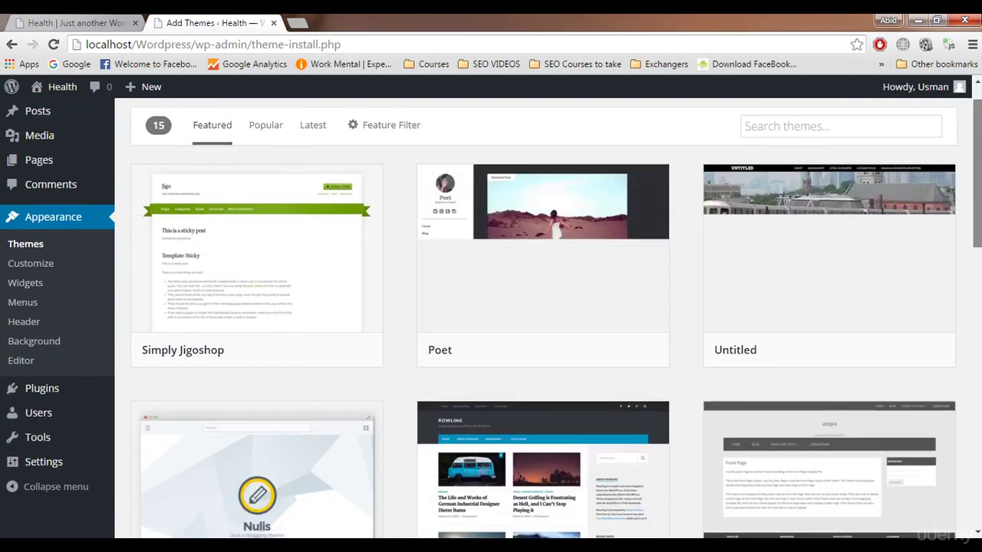
scroll(544, 307, "down", 9)
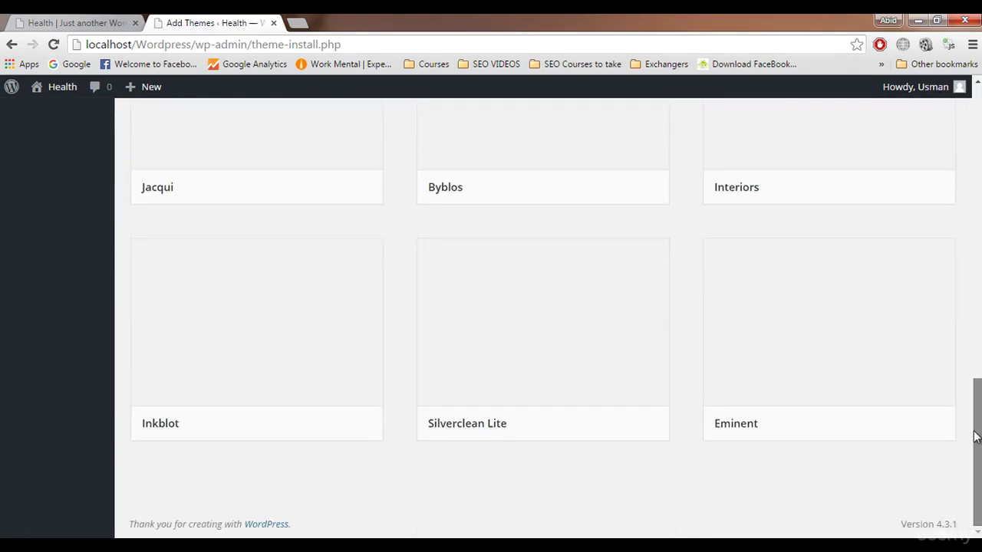
left_click_drag(976, 436, 976, 135)
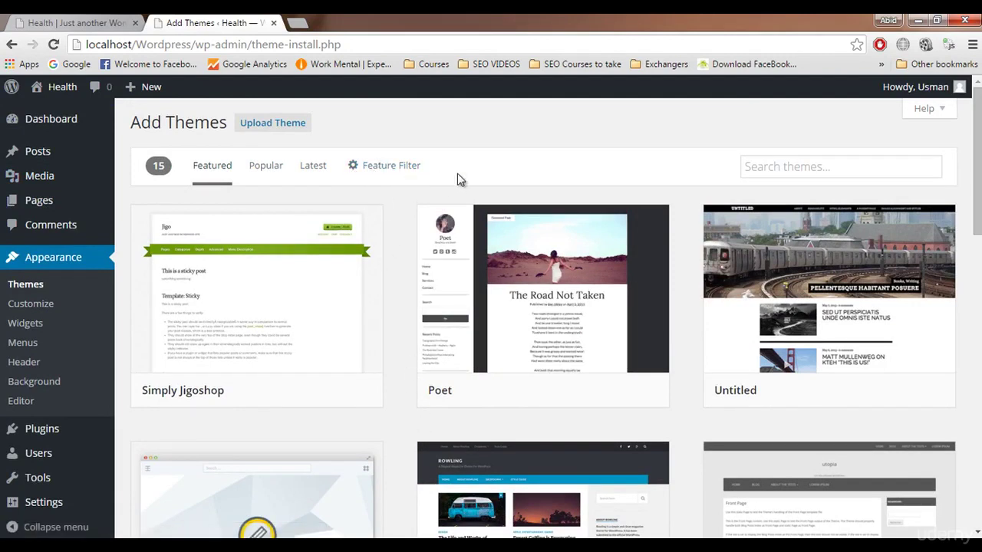
- Show the Upload Theme form for installing a theme from a .zip file
left_click(842, 164)
left_click(581, 150)
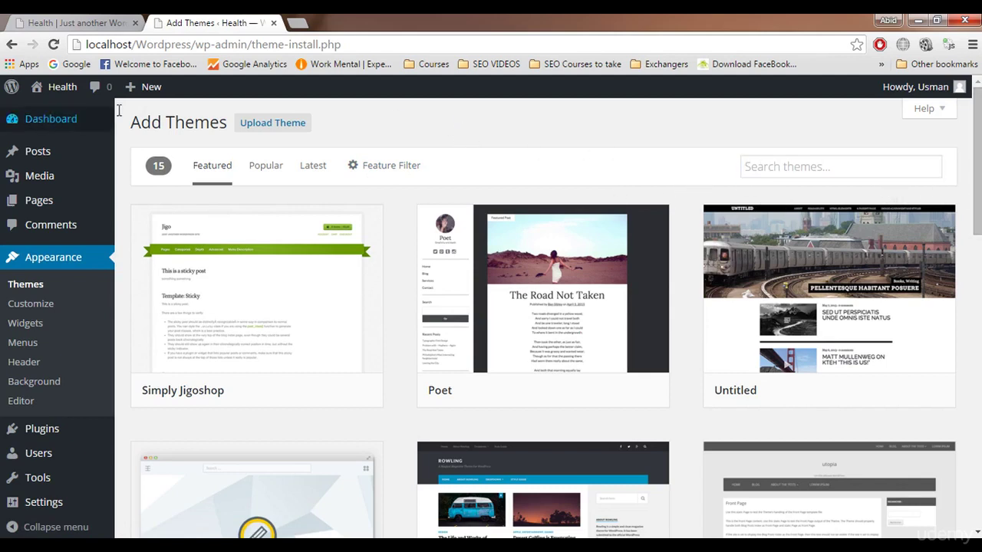
left_click(261, 132)
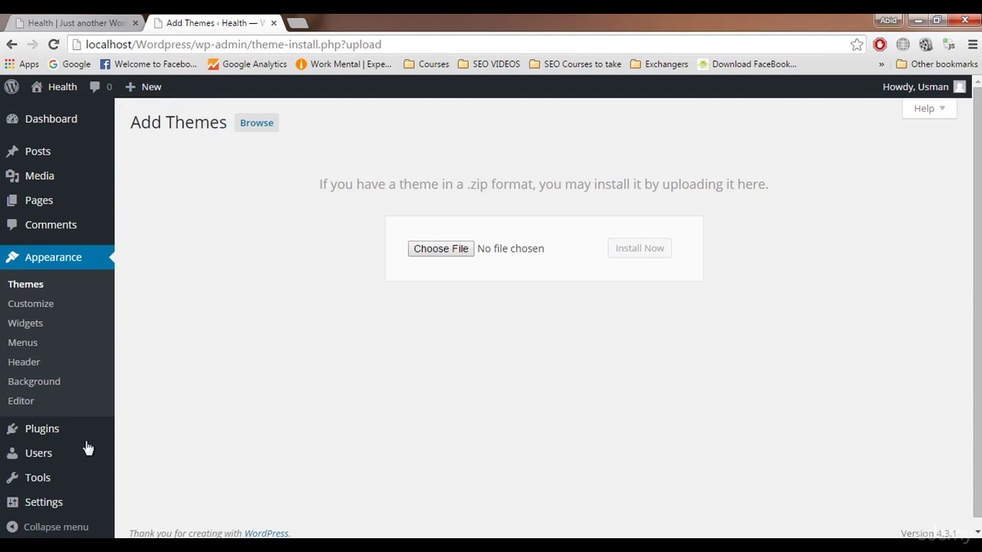
left_click(19, 546)
- Browse via Computer to D:\Documents\xampp and select the htdocs and php folders
left_click(276, 370)
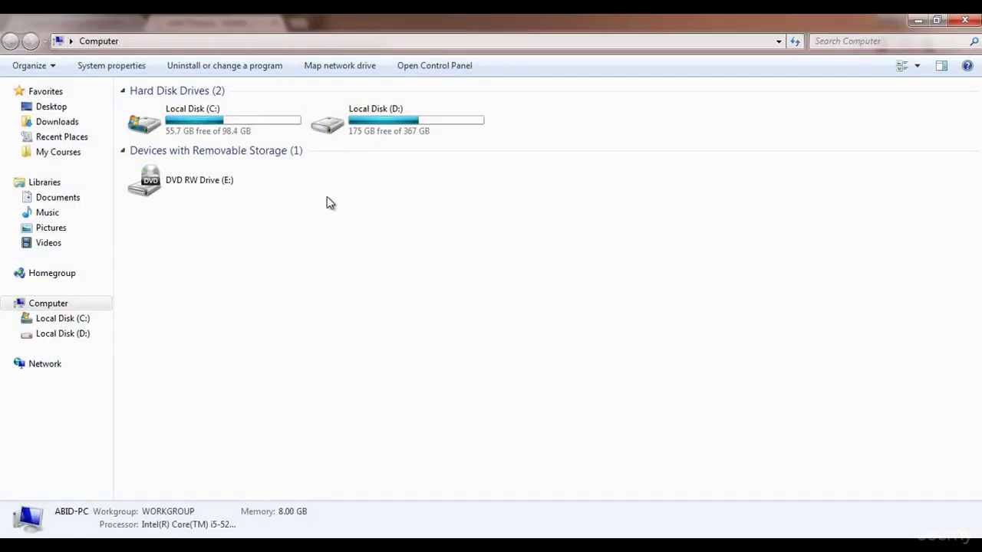
left_click(406, 131)
double_click(406, 131)
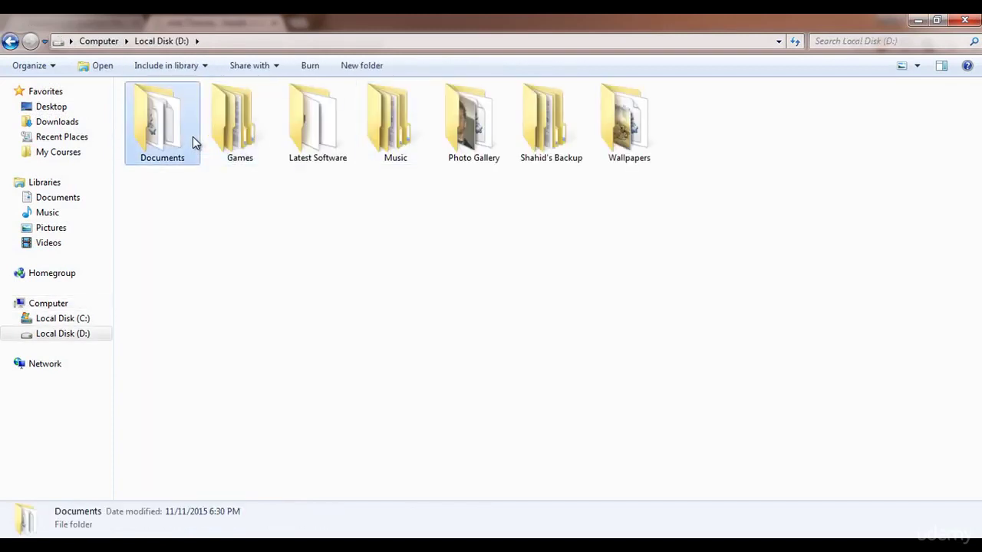
double_click(192, 137)
scroll(173, 273, "down", 7)
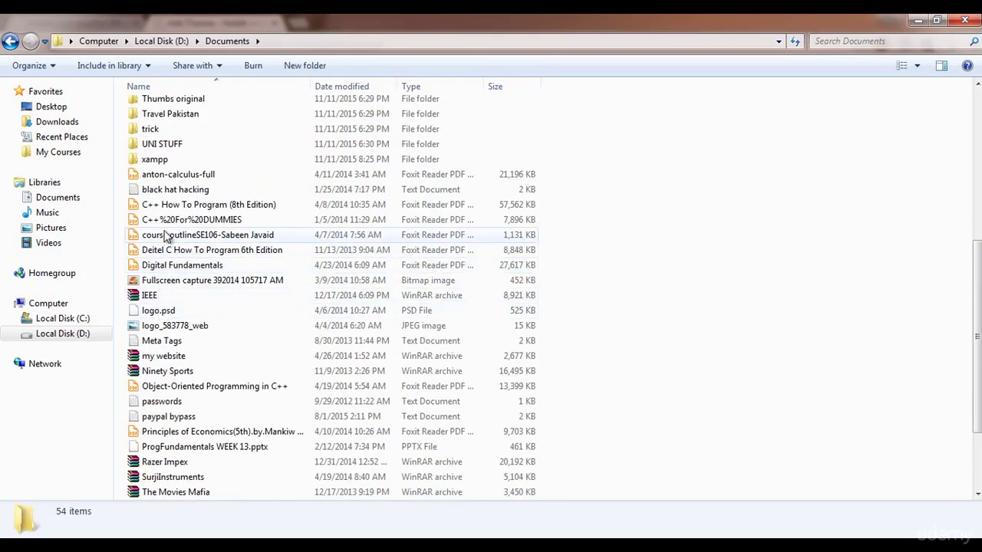
scroll(161, 330, "down", 2)
scroll(165, 412, "down", 1)
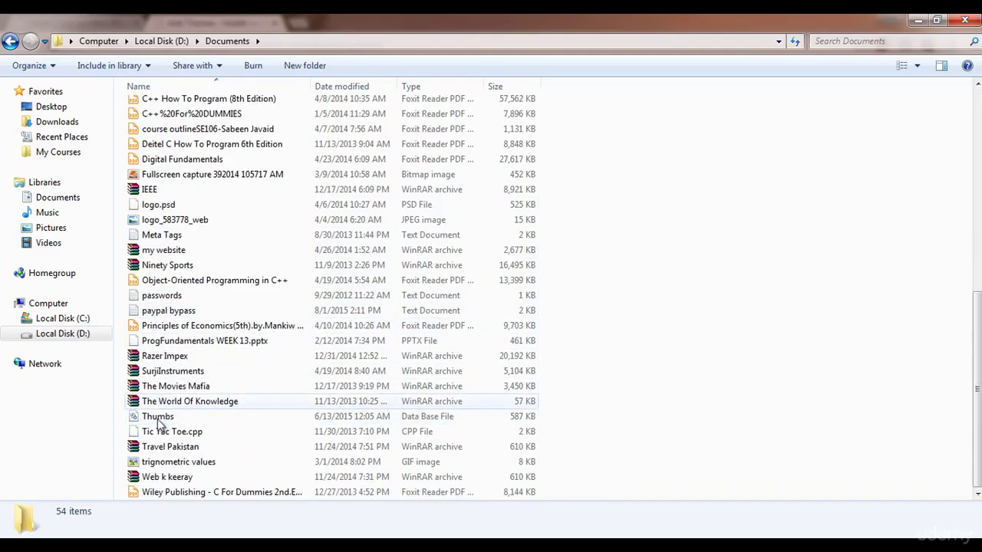
scroll(158, 390, "up", 7)
double_click(154, 315)
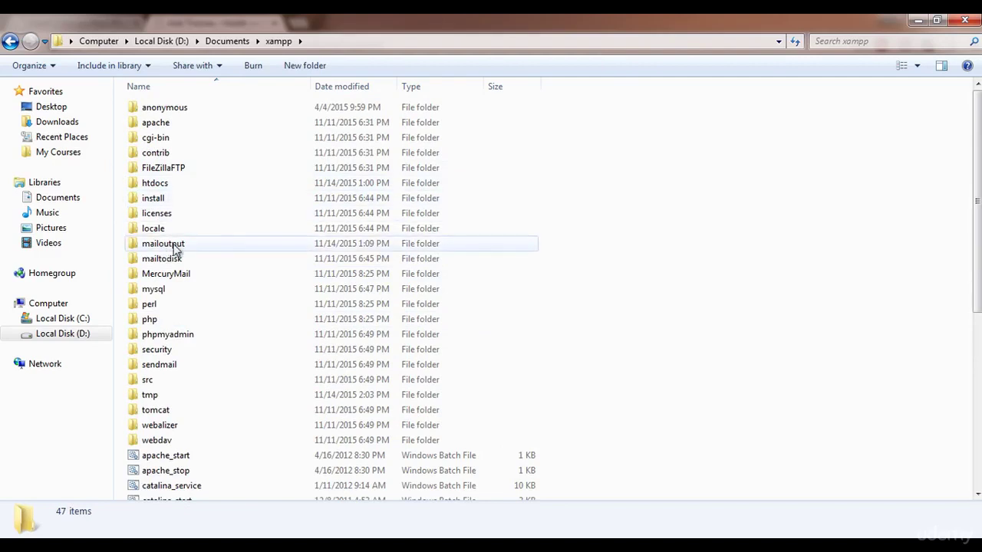
left_click(175, 183)
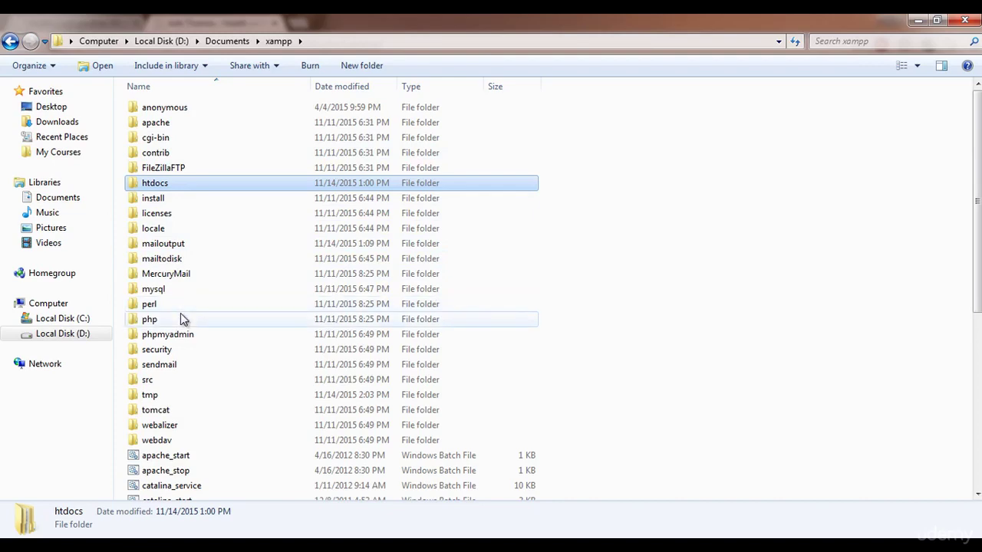
left_click(149, 322)
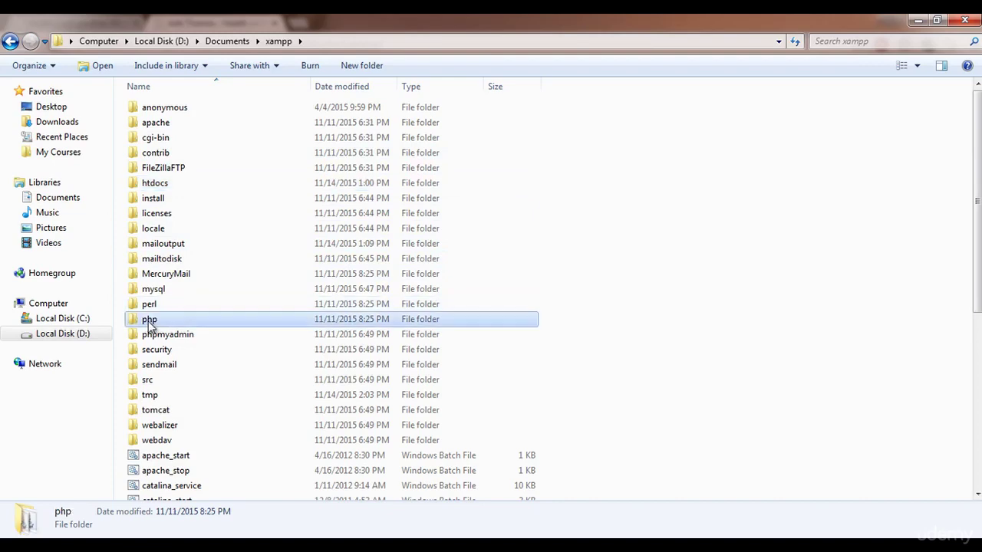
double_click(149, 322)
scroll(191, 293, "down", 2)
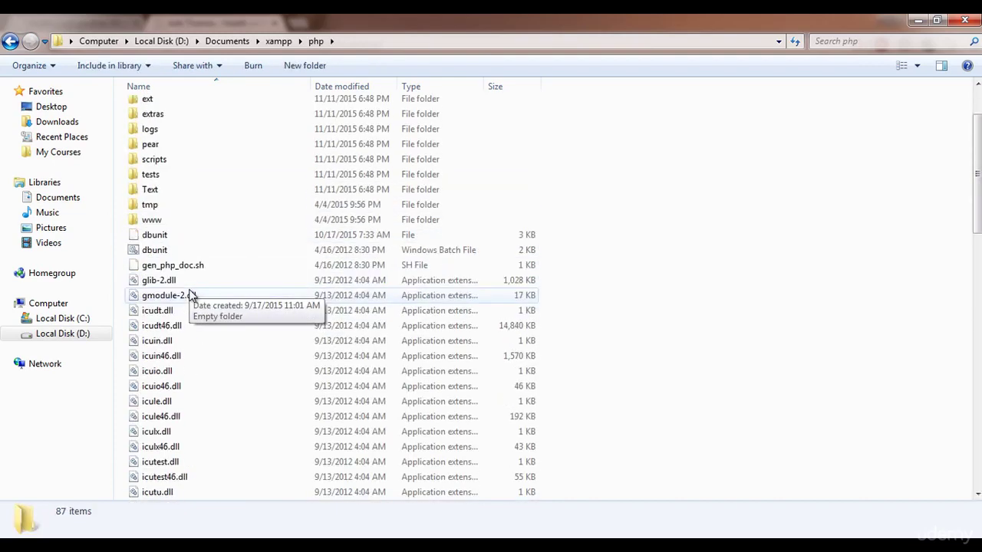
scroll(191, 293, "down", 9)
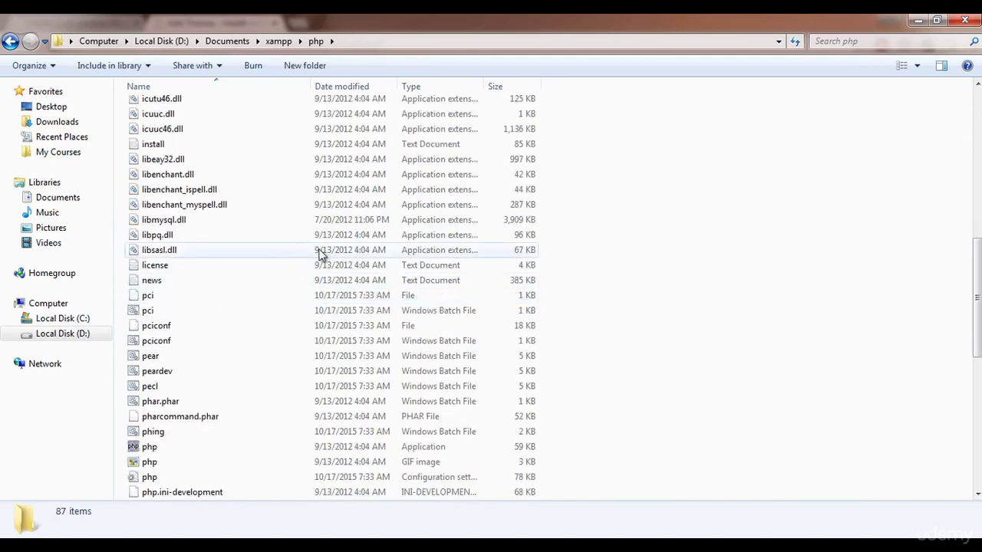
scroll(285, 313, "down", 2)
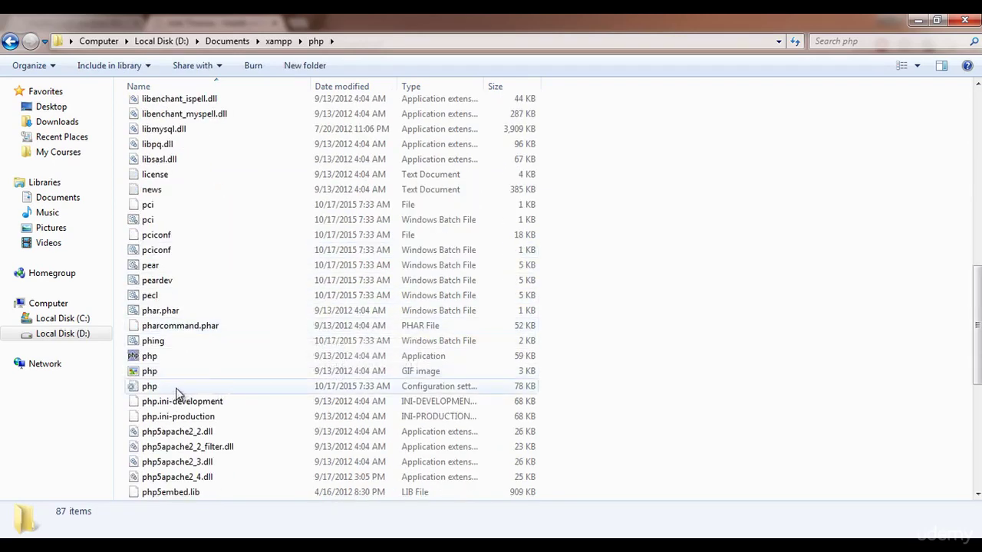
left_click(154, 388)
right_click(144, 387)
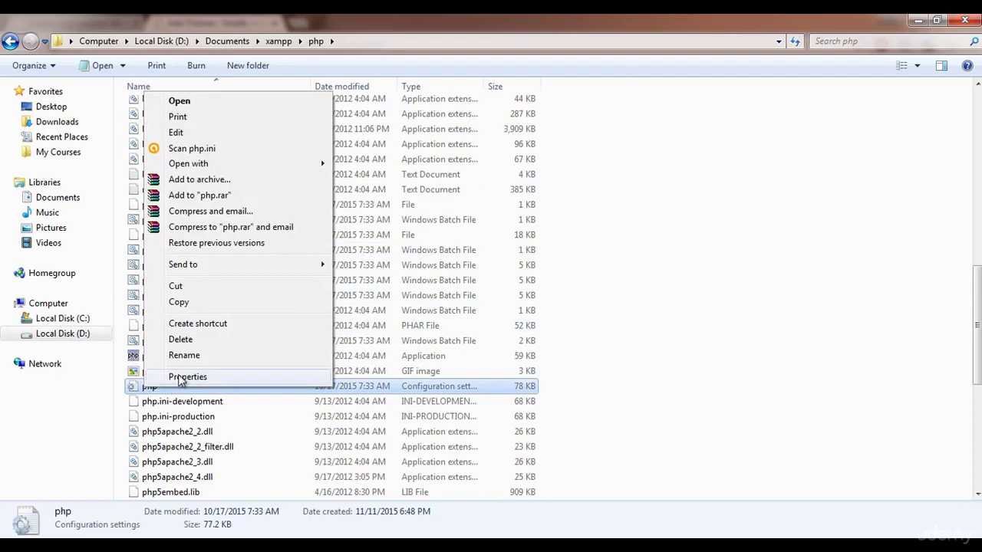
left_click(188, 377)
left_click_drag(292, 259, 322, 256)
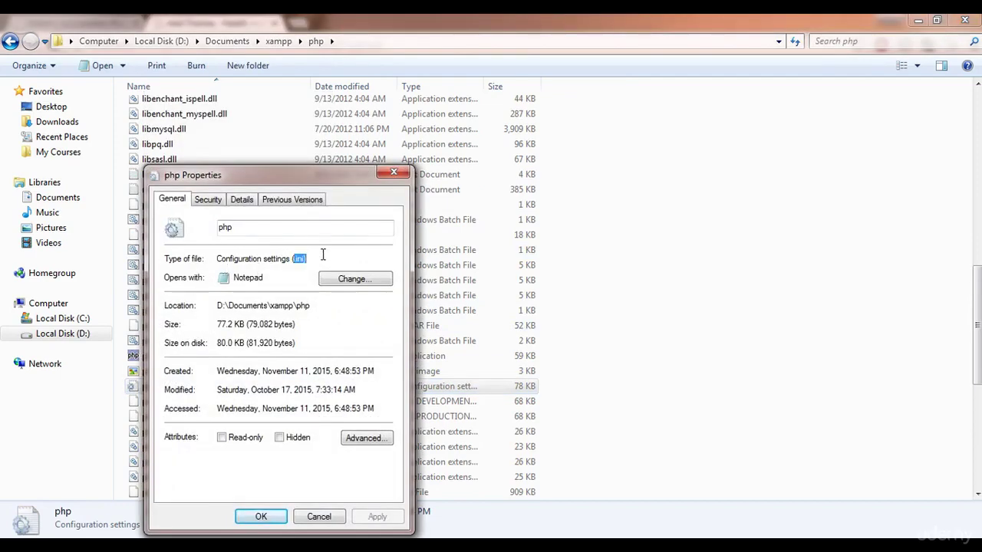
left_click(393, 172)
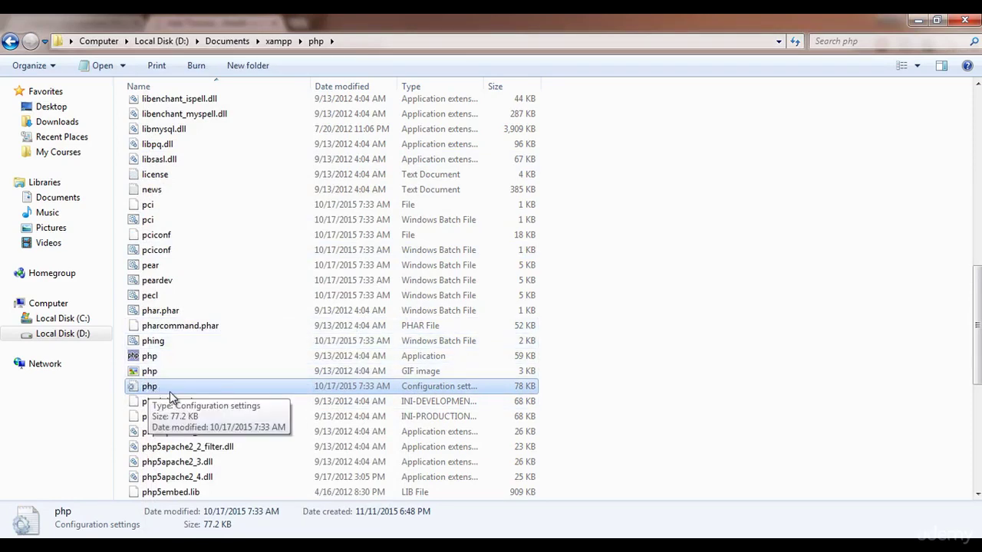
- Open php.ini in Notepad and place the setting-names note beside it
double_click(170, 388)
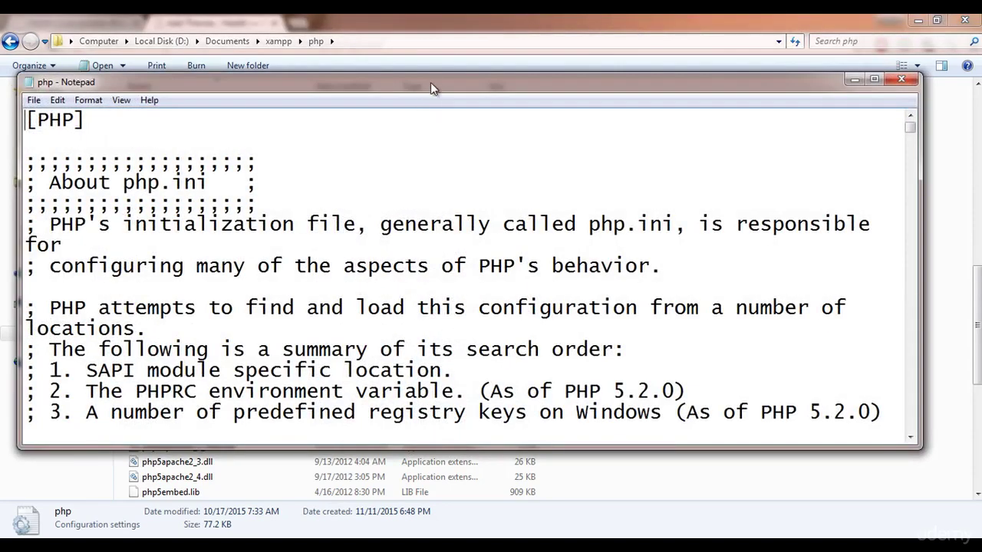
left_click_drag(430, 82, 442, 66)
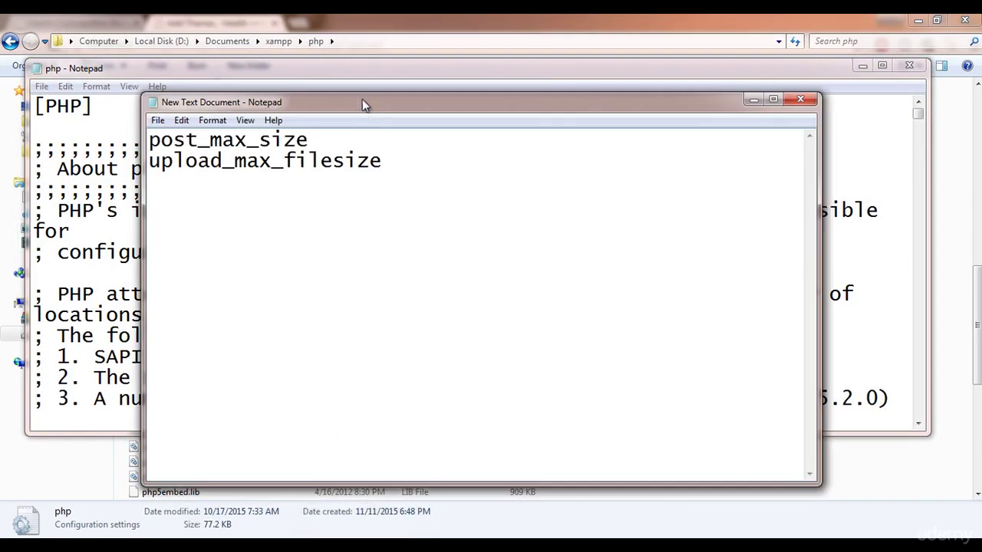
left_click_drag(362, 99, 542, 95)
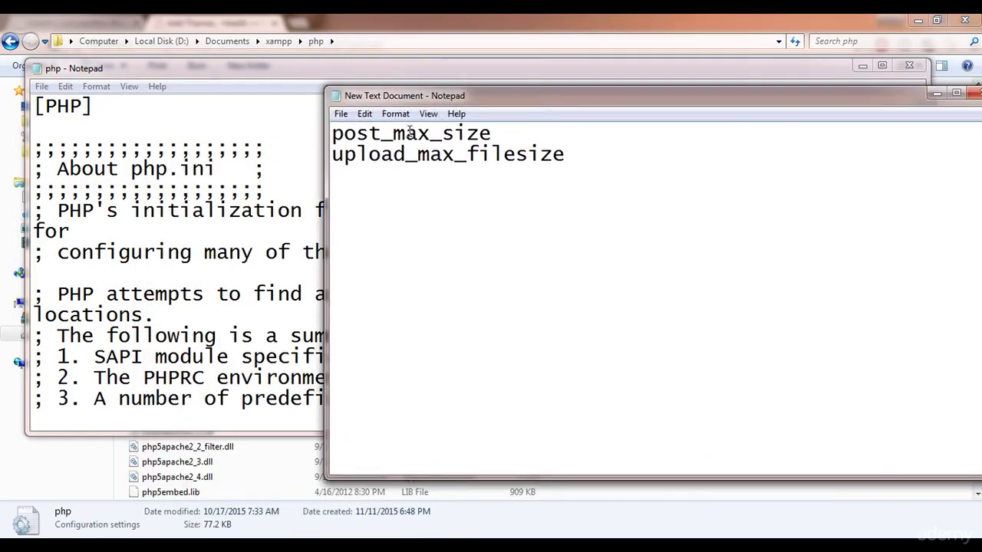
mouse_move(565, 155)
left_mouse_down()
mouse_move(381, 135)
mouse_move(566, 155)
left_mouse_up()
left_click(401, 186)
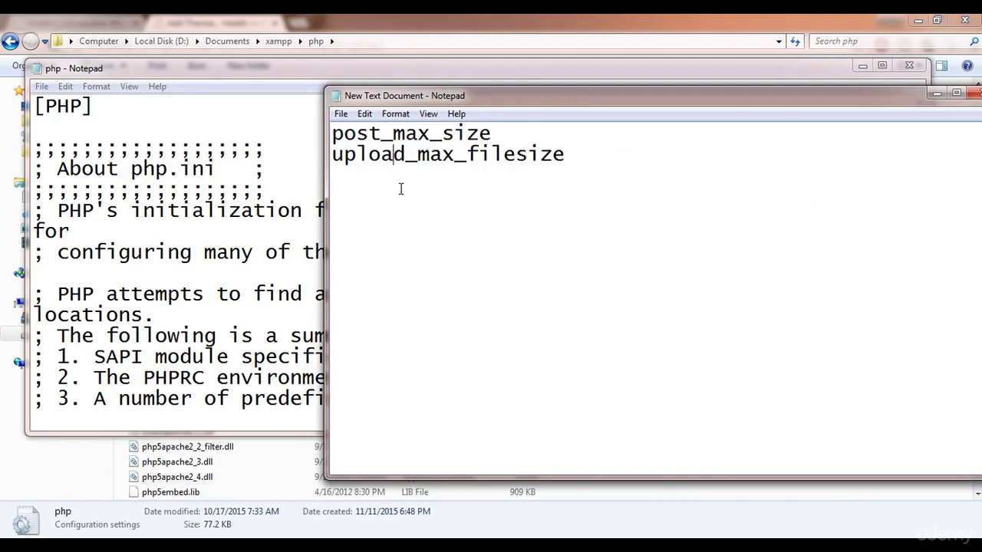
left_click(574, 184)
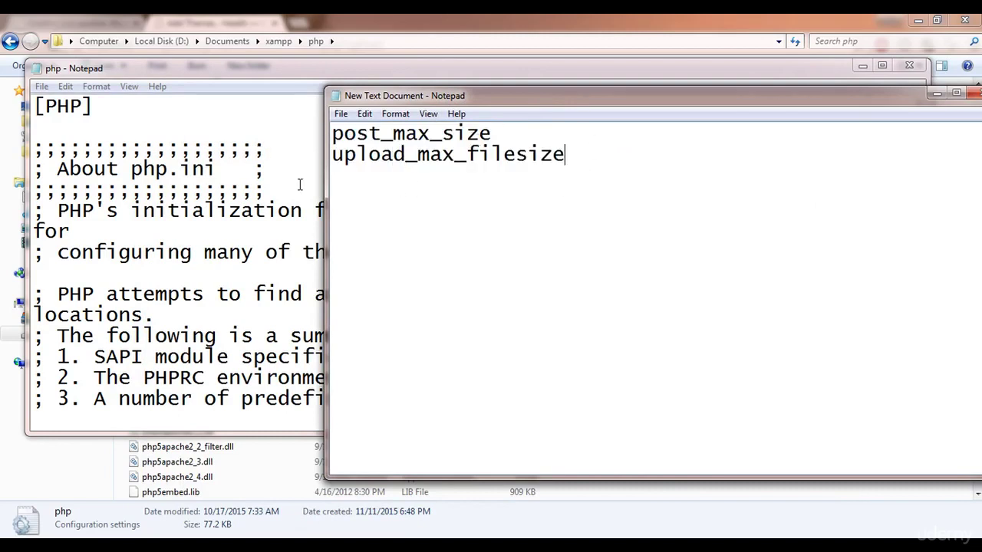
left_click(123, 148)
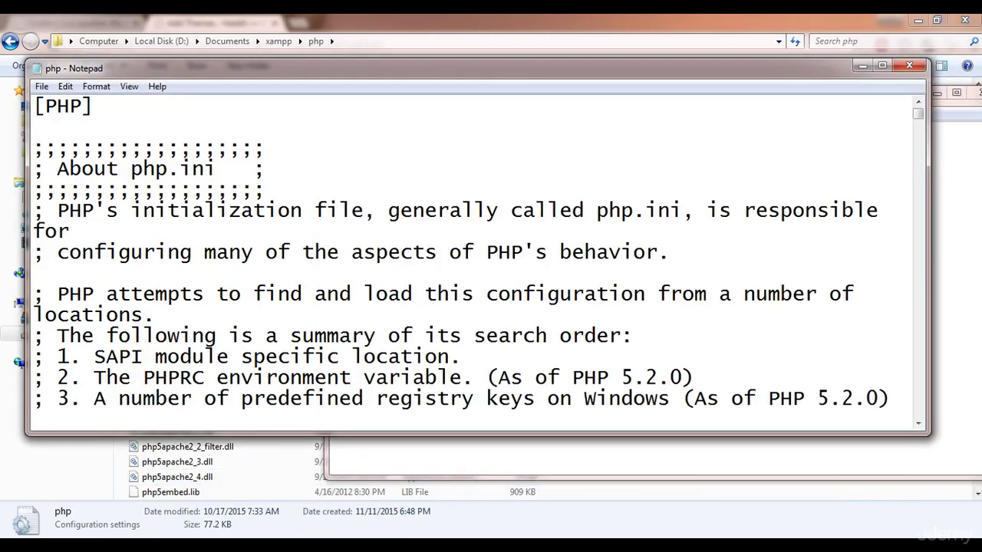
left_click(276, 510)
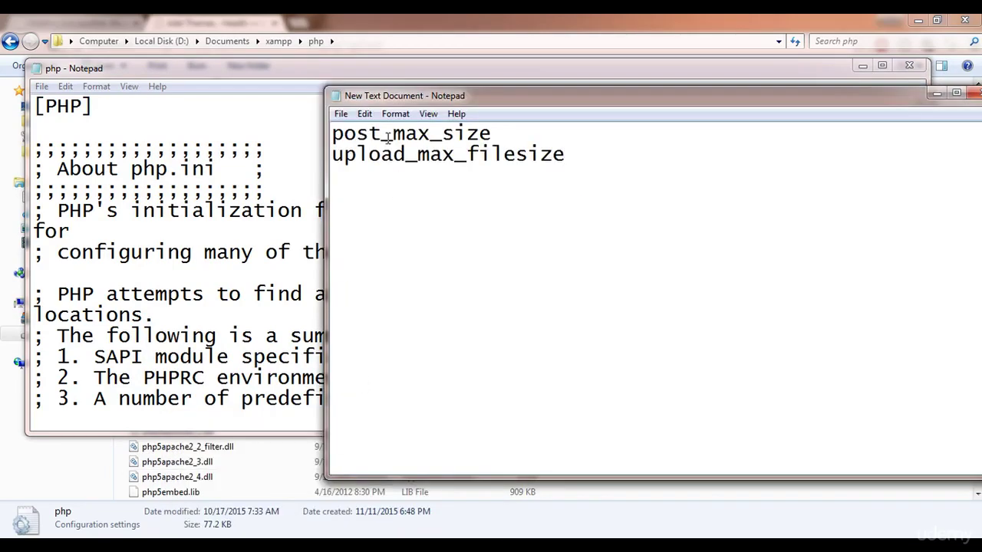
- Copy the post_max_size setting name from the note
left_click_drag(516, 142, 429, 136)
left_click(336, 154)
left_click_drag(603, 156, 343, 154)
left_click(397, 204)
left_click_drag(577, 164, 276, 126)
left_click(538, 178)
left_click_drag(503, 135, 337, 142)
right_click(349, 138)
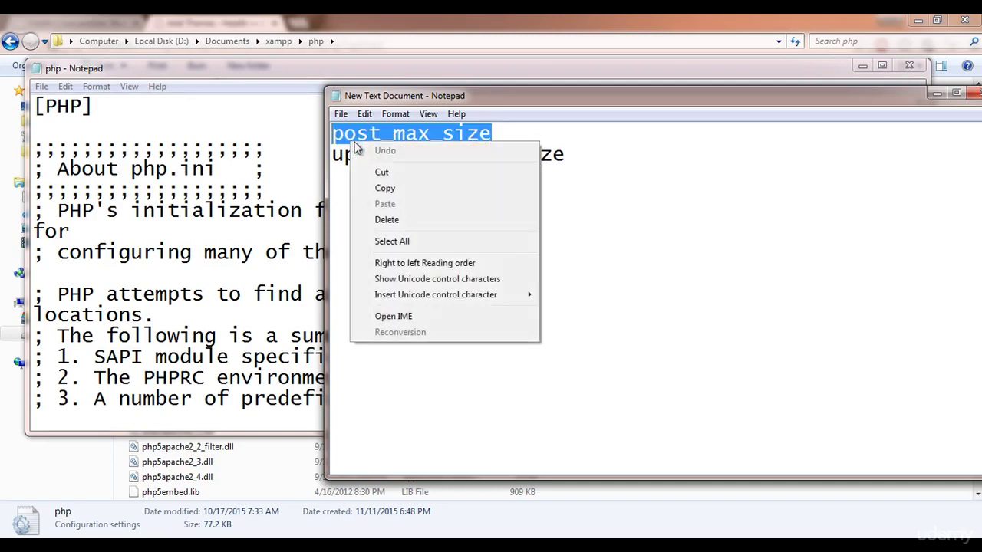
left_click(382, 189)
- Bring php.ini back to the front and scroll through its settings
left_click(270, 150)
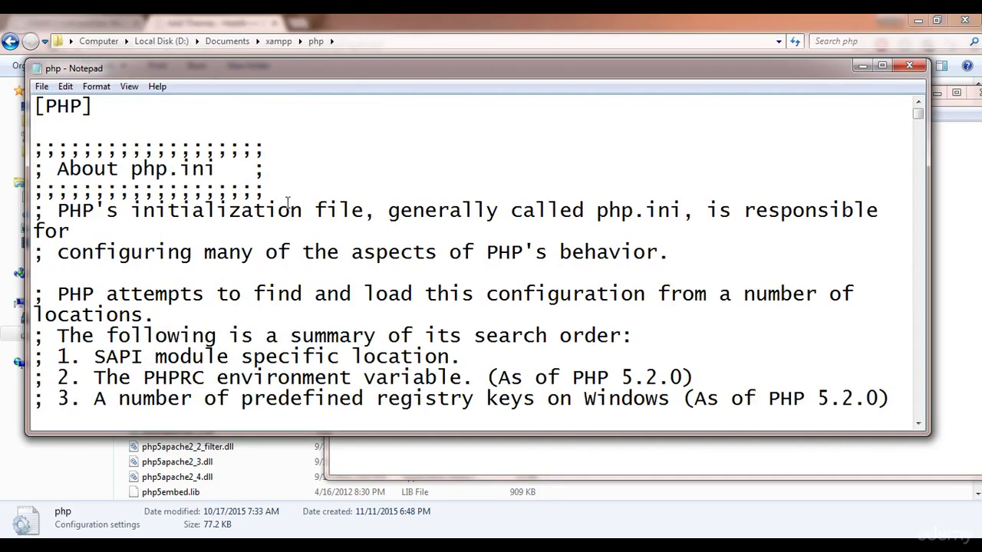
scroll(236, 211, "down", 3)
scroll(360, 265, "down", 3)
scroll(359, 265, "up", 6)
- Clear the selection in the setting-names note and return to php.ini
mouse_move(328, 531)
left_click(265, 483)
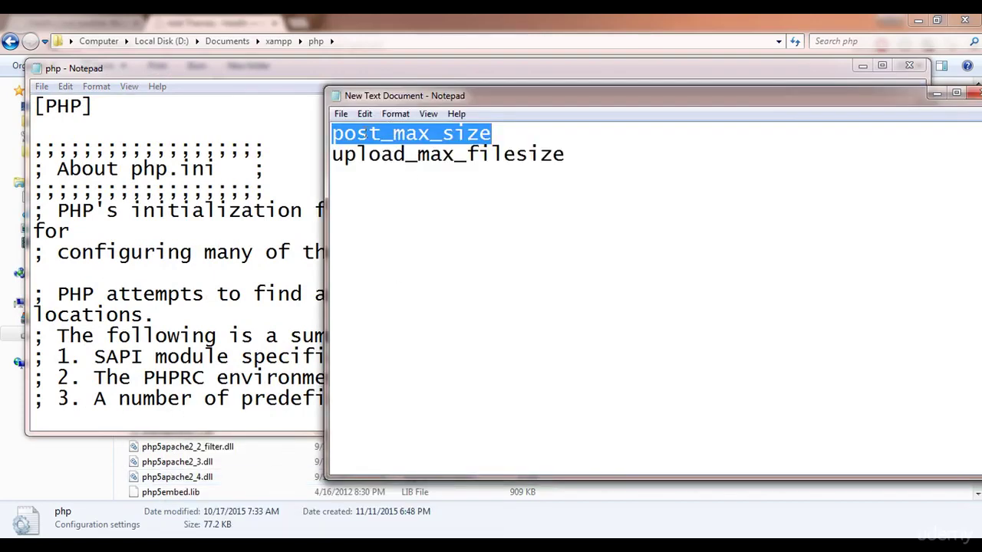
left_click(494, 135)
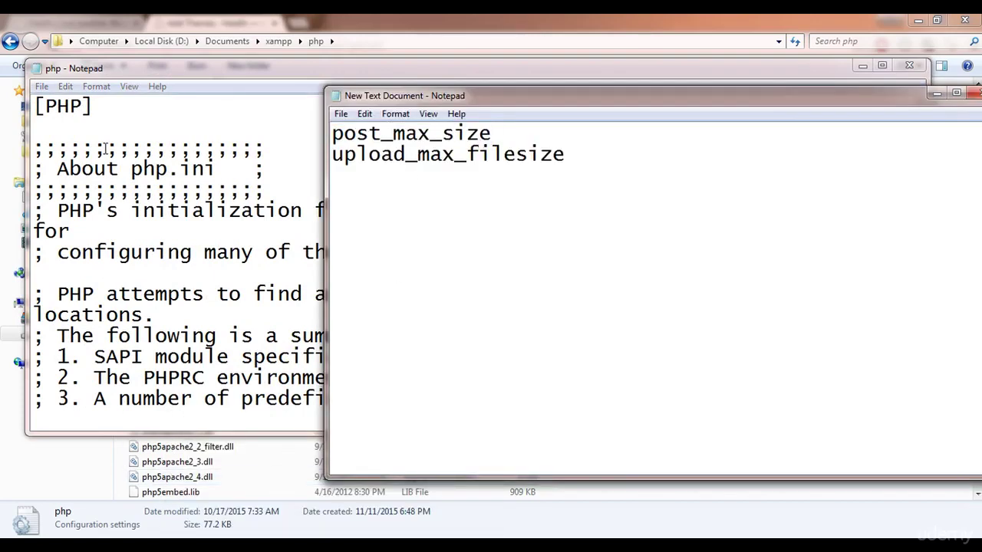
left_click(64, 104)
- Search php.ini for the pasted term post_max_size to locate its line
left_click(64, 95)
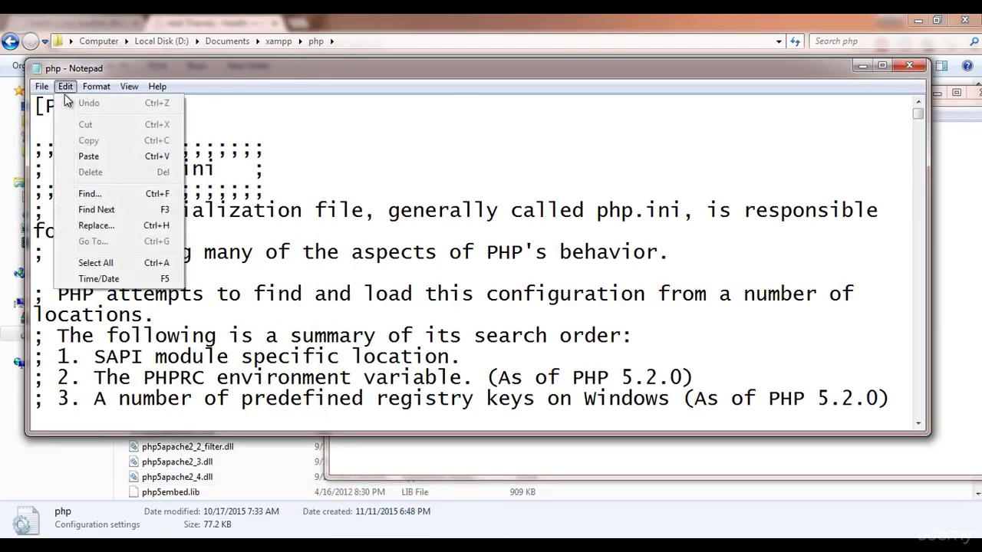
mouse_move(45, 92)
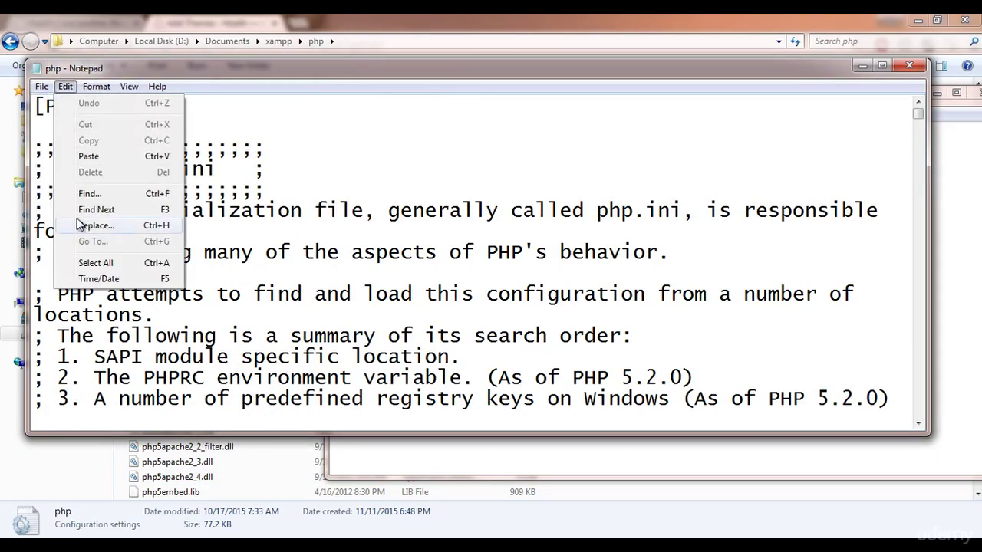
left_click(86, 194)
right_click(195, 217)
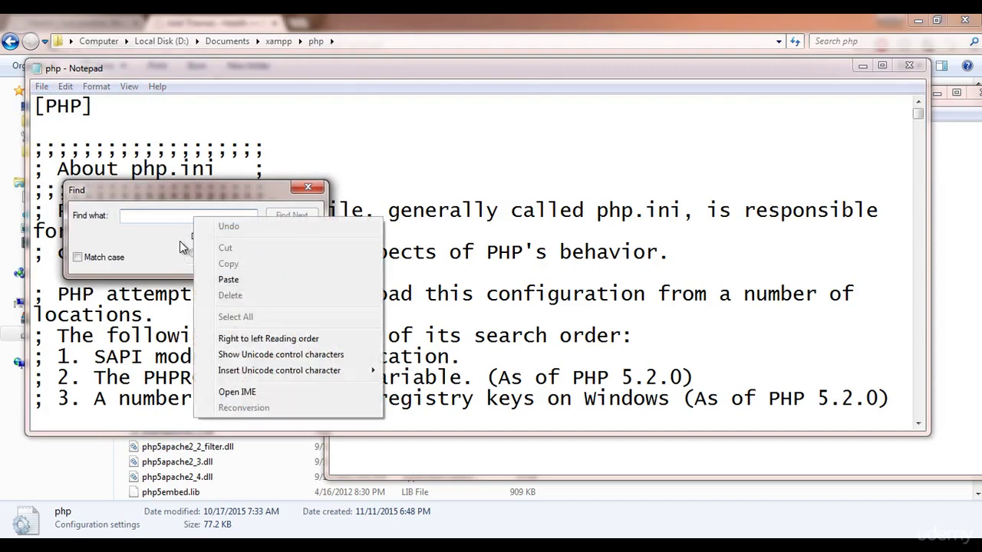
left_click(224, 280)
left_click_drag(240, 190, 541, 103)
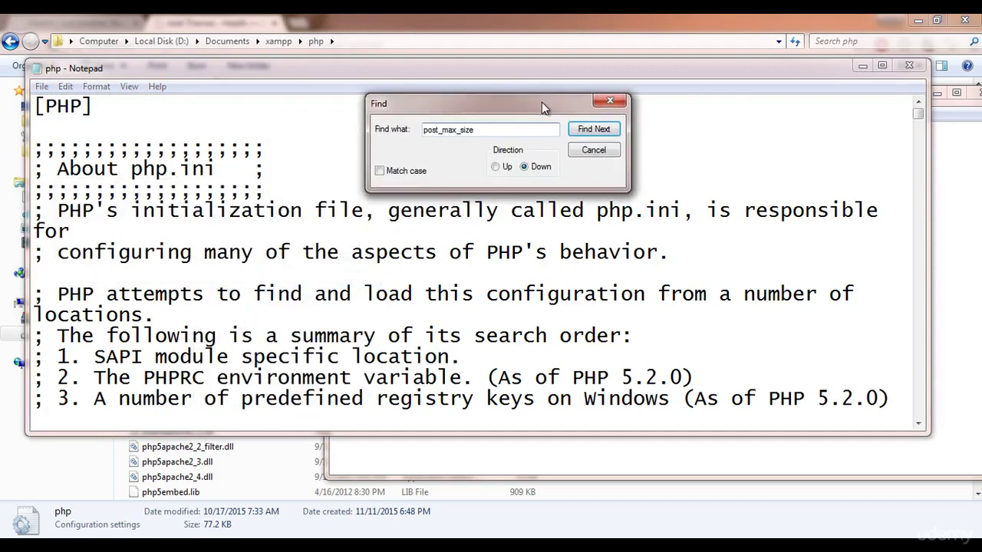
left_click(586, 130)
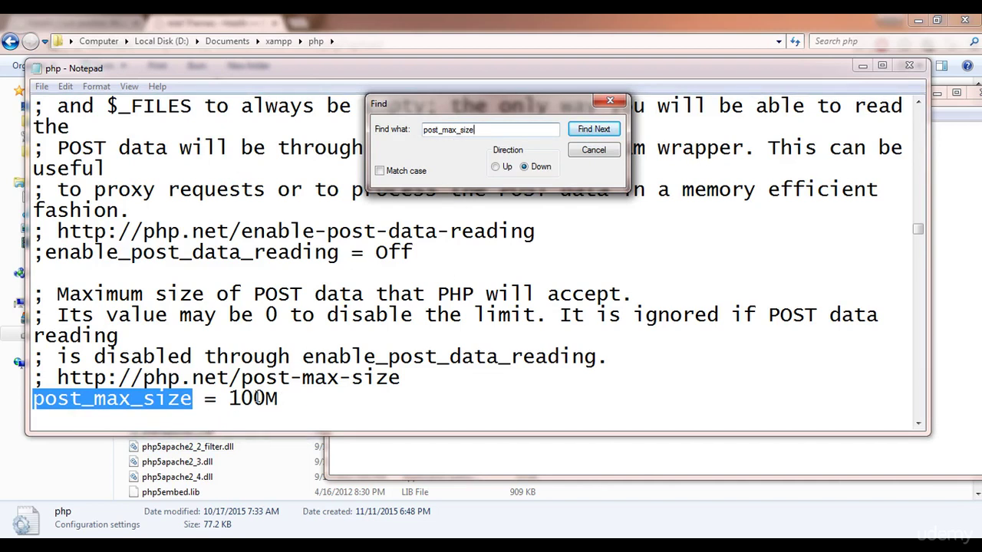
left_click(609, 100)
- Check that post_max_size reads 100M, then bring the notes window back
left_click(257, 399)
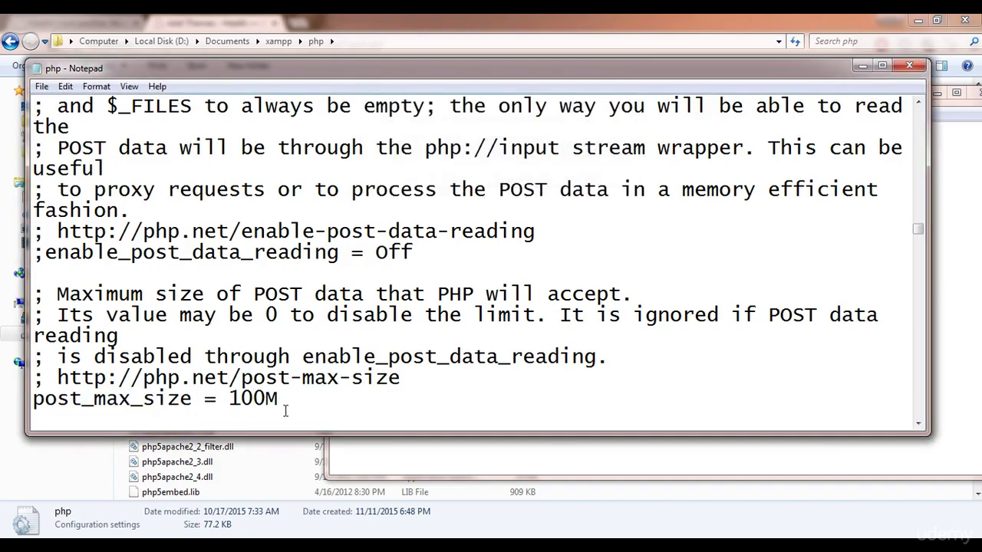
left_click(240, 399)
left_click(329, 529)
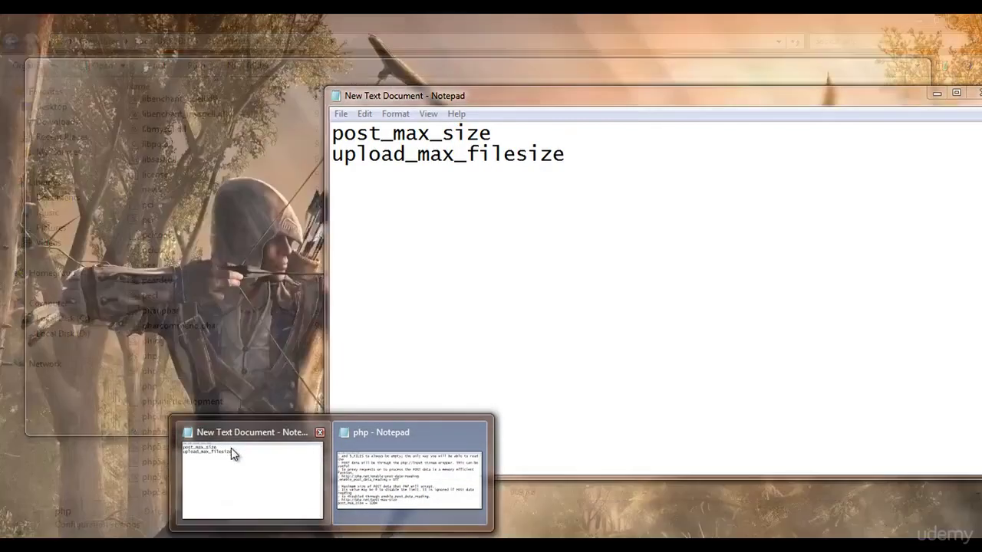
- Copy the setting name upload_max_filesize from the notes file
left_click(237, 462)
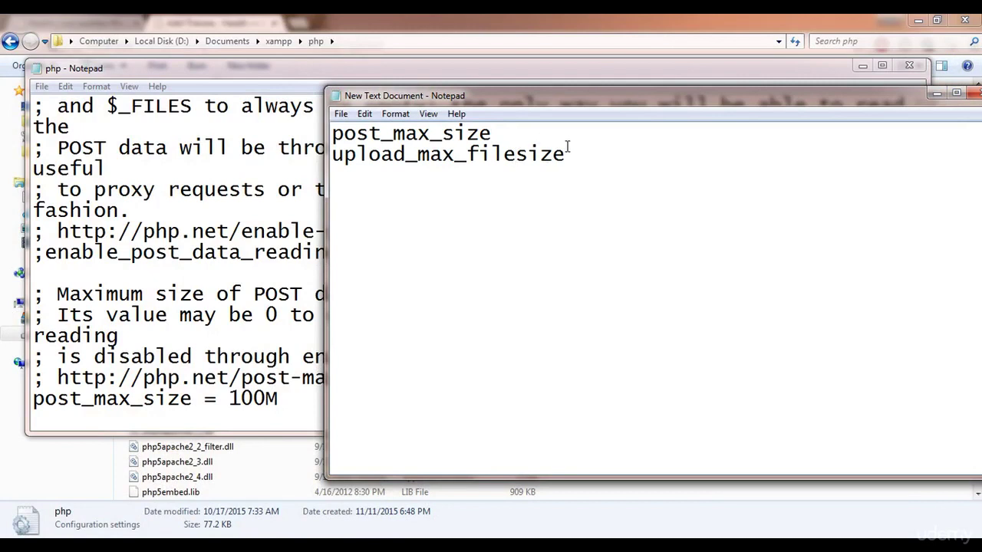
left_click_drag(568, 154, 328, 157)
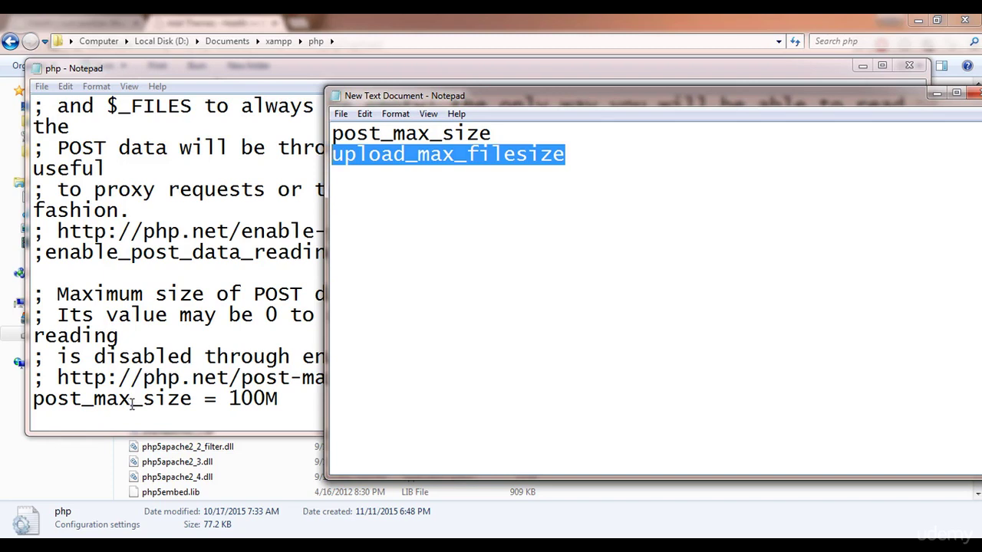
right_click(449, 165)
left_click(483, 208)
- Search php.ini for upload_max_filesize and confirm its value is 100M
left_click(131, 210)
left_click(65, 86)
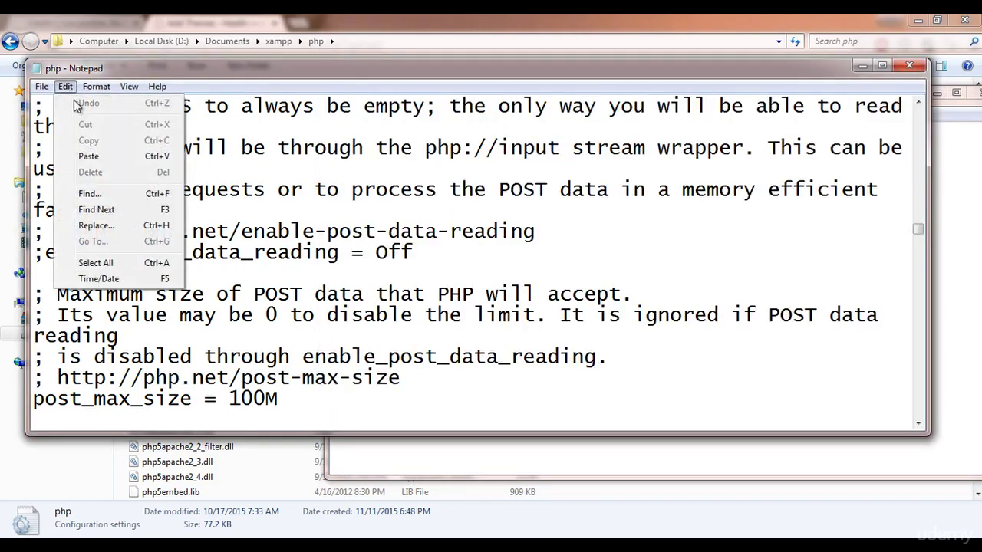
left_click(89, 193)
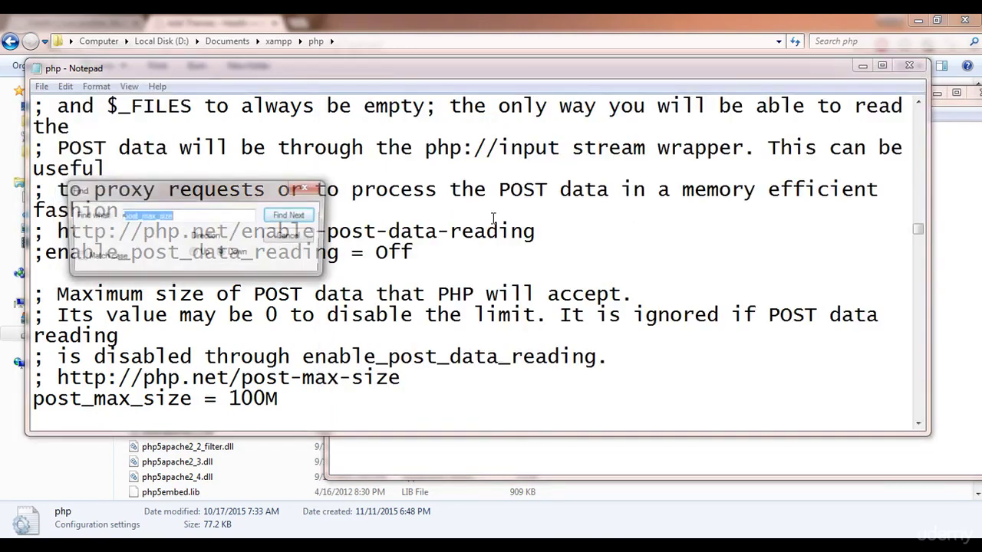
right_click(159, 217)
left_click(194, 280)
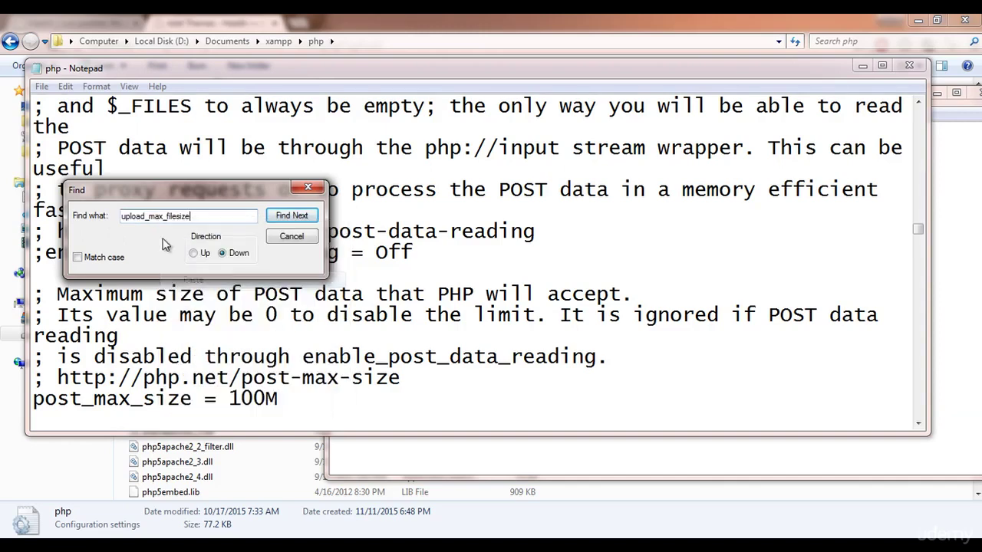
left_click_drag(201, 201, 606, 156)
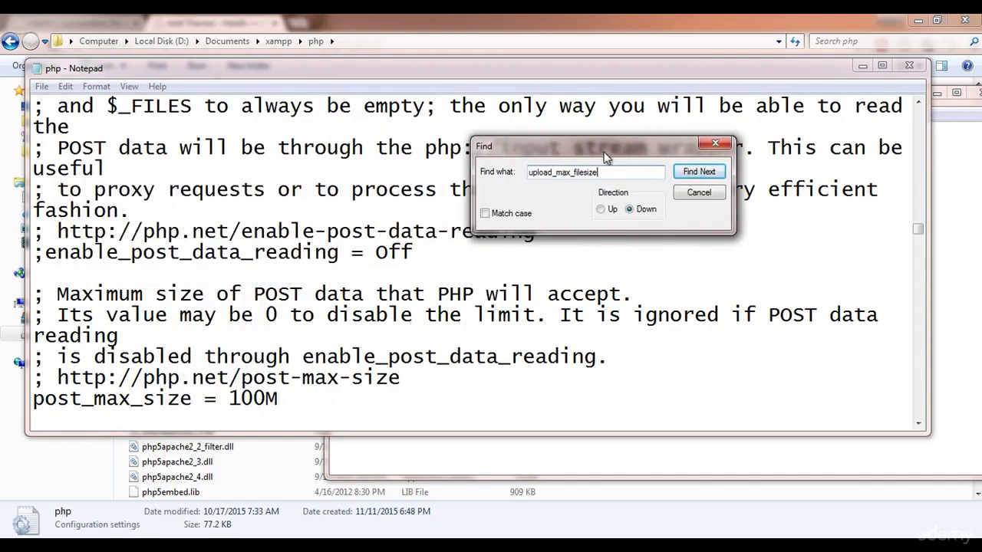
left_click(680, 172)
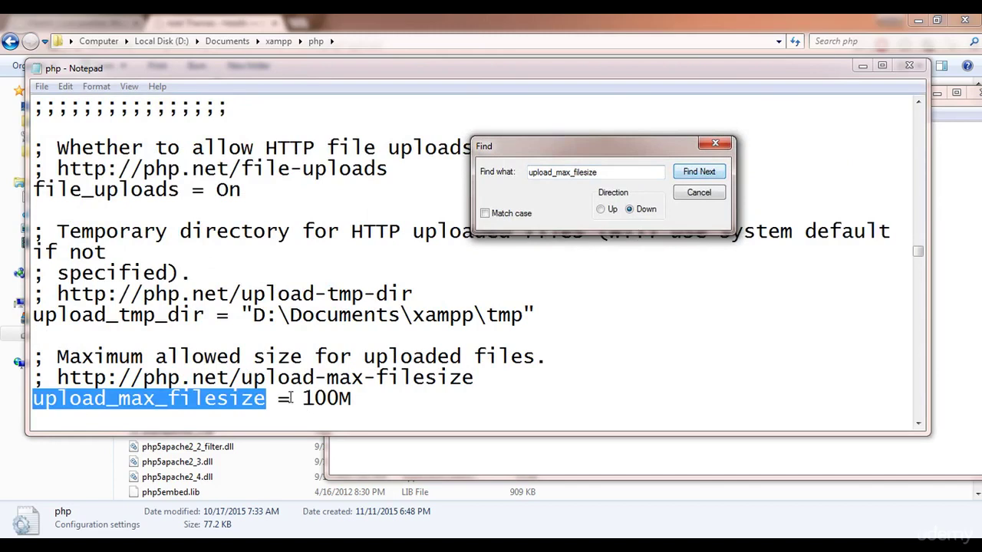
left_click(717, 144)
left_click_drag(312, 397, 340, 398)
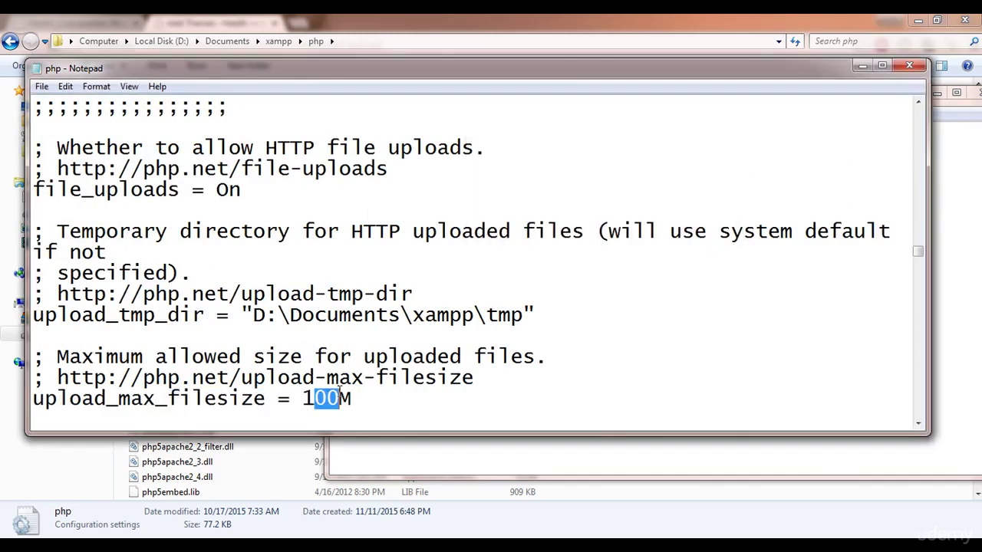
left_click(344, 331)
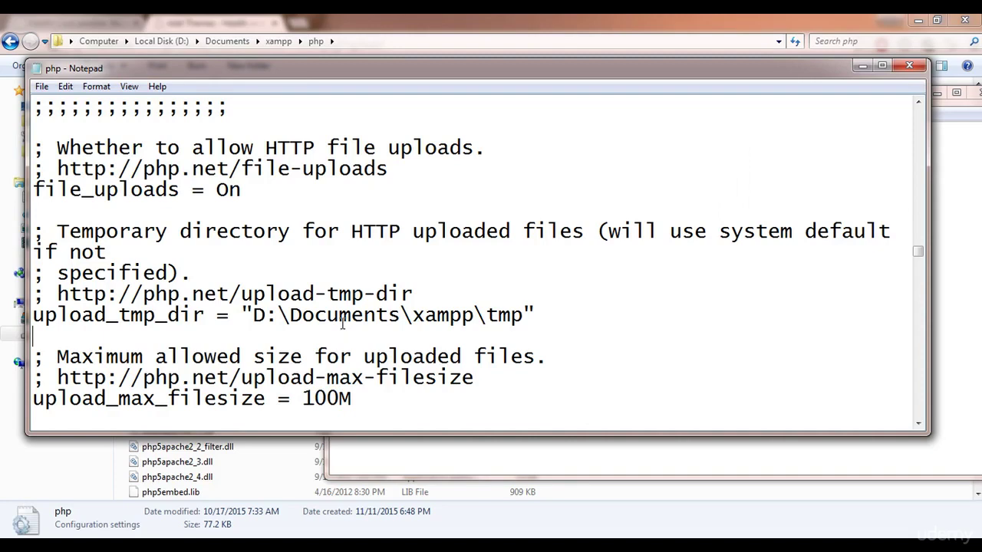
- Save php.ini, then close it, the notes window and File Explorer
left_click(41, 86)
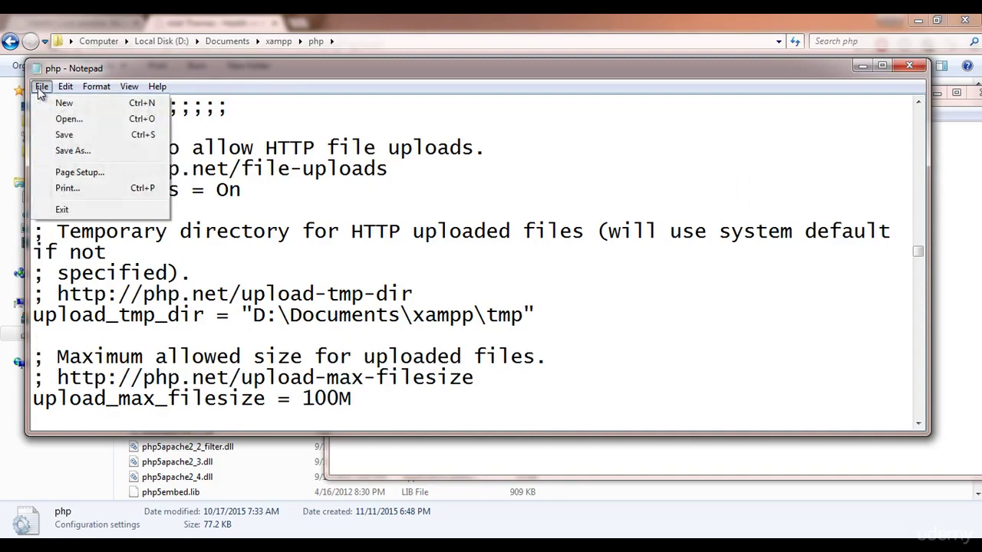
left_click(62, 137)
left_click(909, 68)
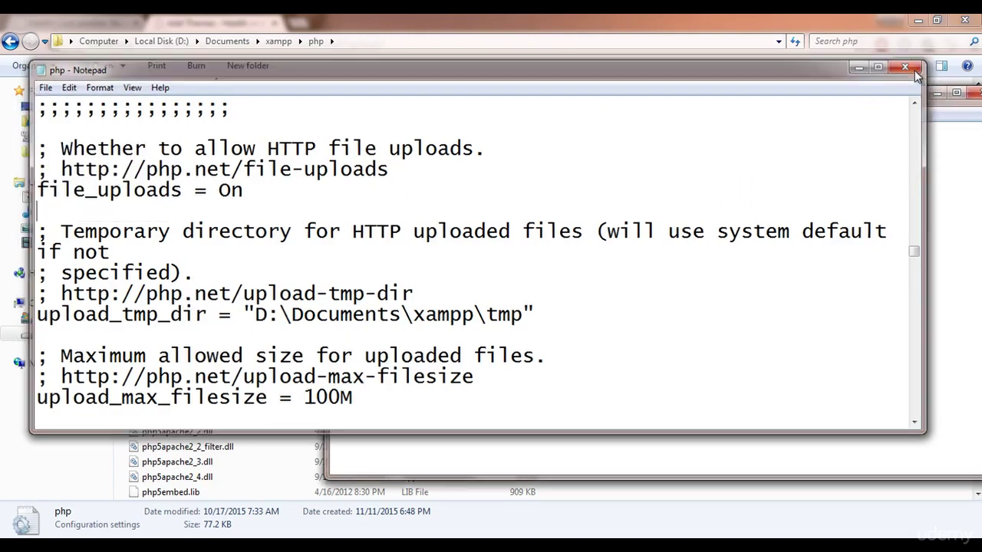
left_click_drag(902, 90, 637, 97)
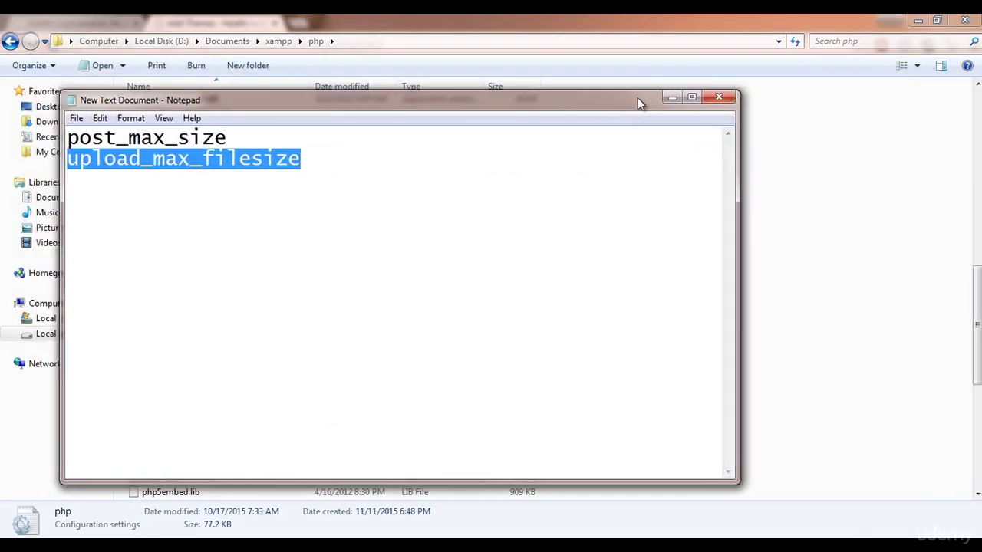
left_click(719, 96)
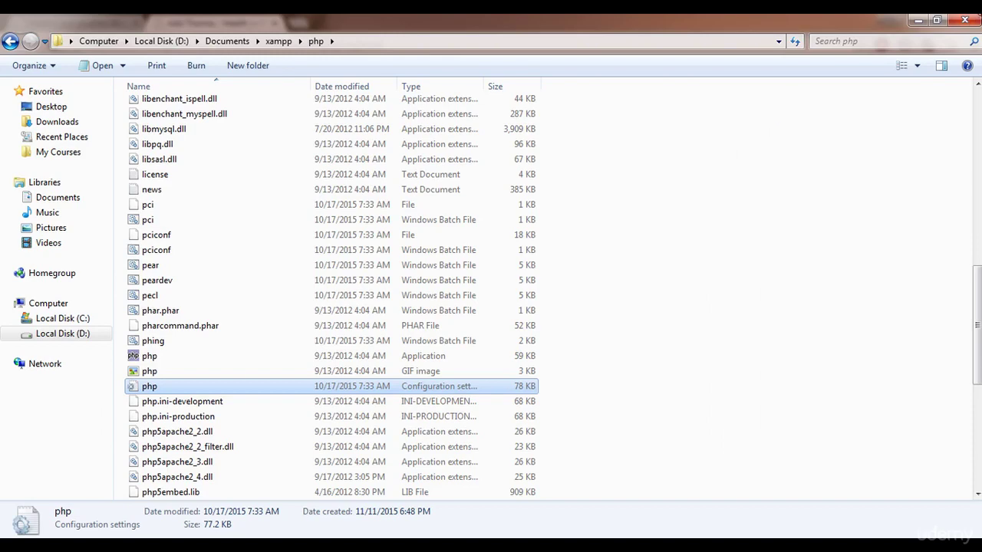
left_click(962, 19)
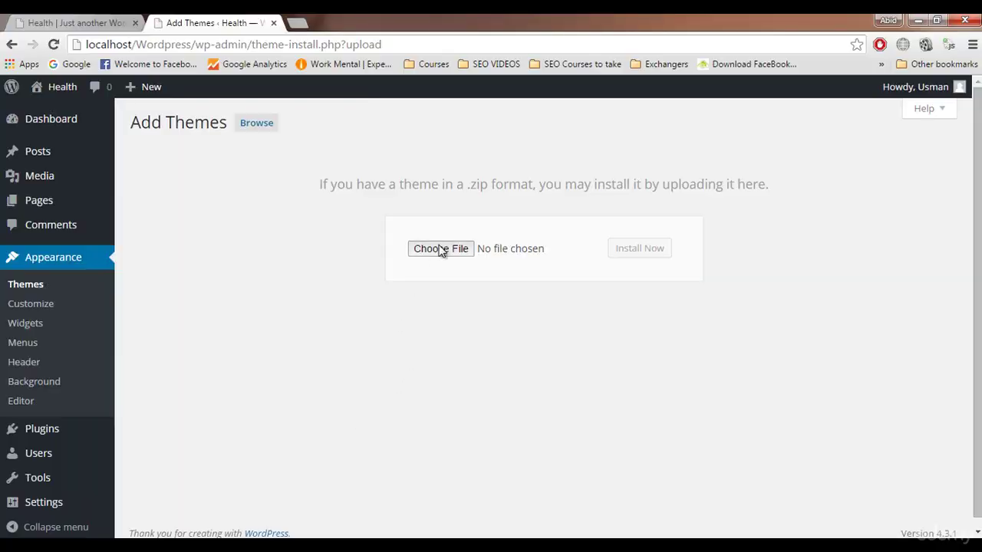
- Upload sahifa.zip from the Downloads folder and install it as a theme
left_click(442, 250)
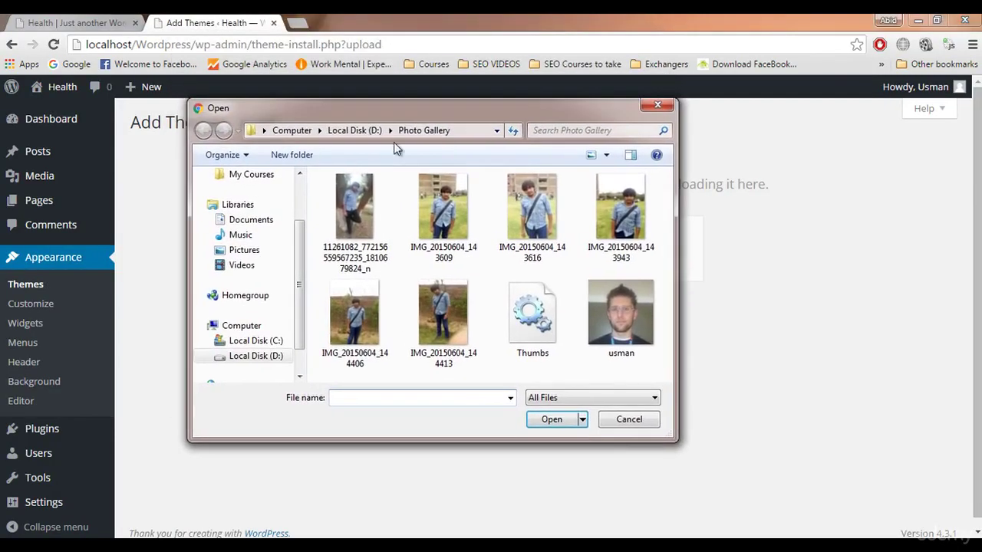
scroll(300, 230, "up", 2)
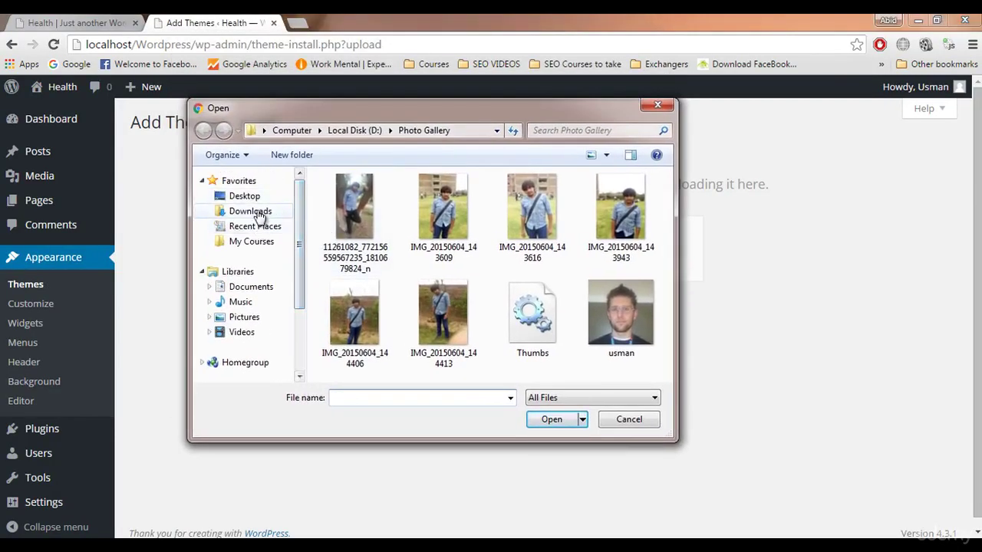
left_click(259, 218)
left_click(331, 275)
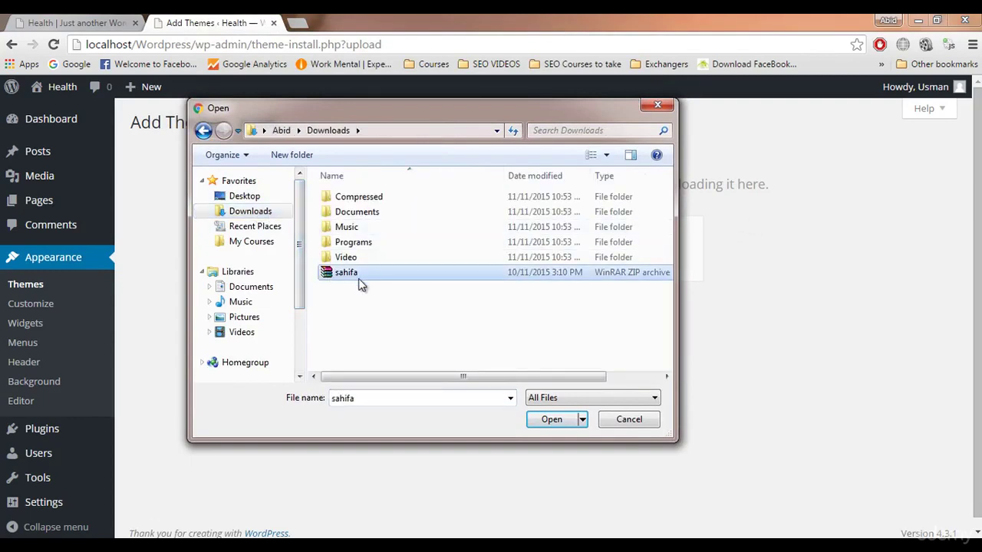
left_click(552, 421)
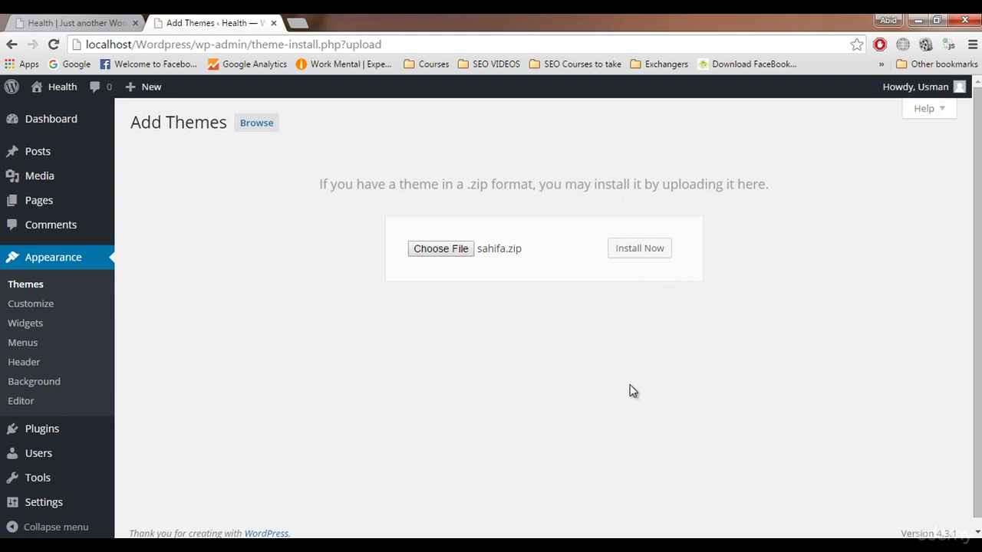
left_click(628, 253)
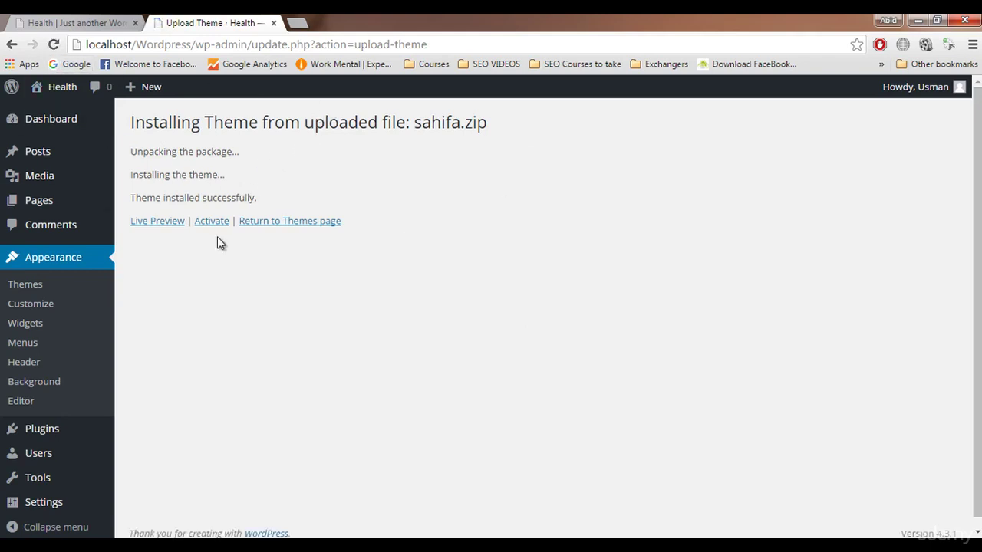
- Activate the newly installed Sahifa theme from the install results page
left_click(73, 23)
left_click(206, 23)
left_click(208, 223)
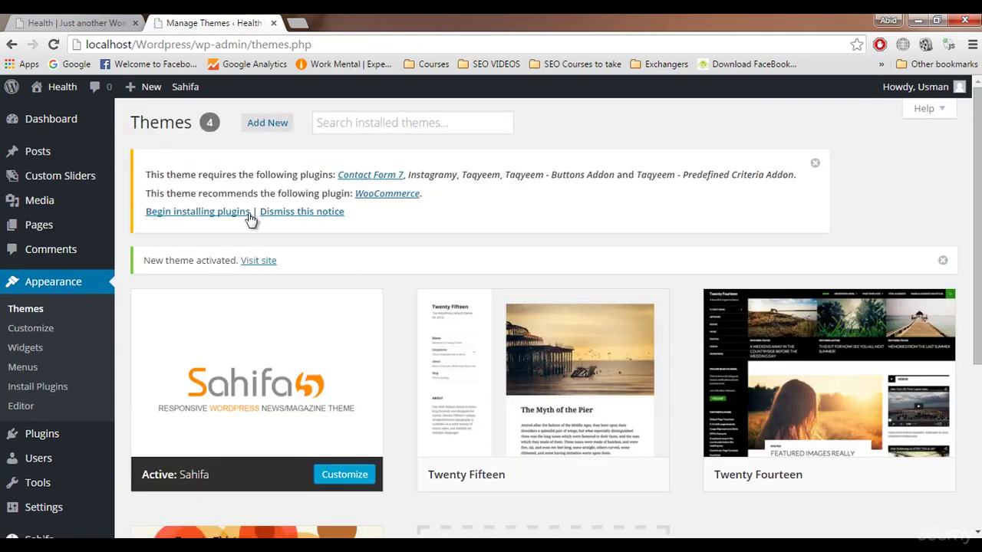
- Reload the Health front page and scroll through its new Sahifa layout
mouse_move(273, 325)
left_click(72, 23)
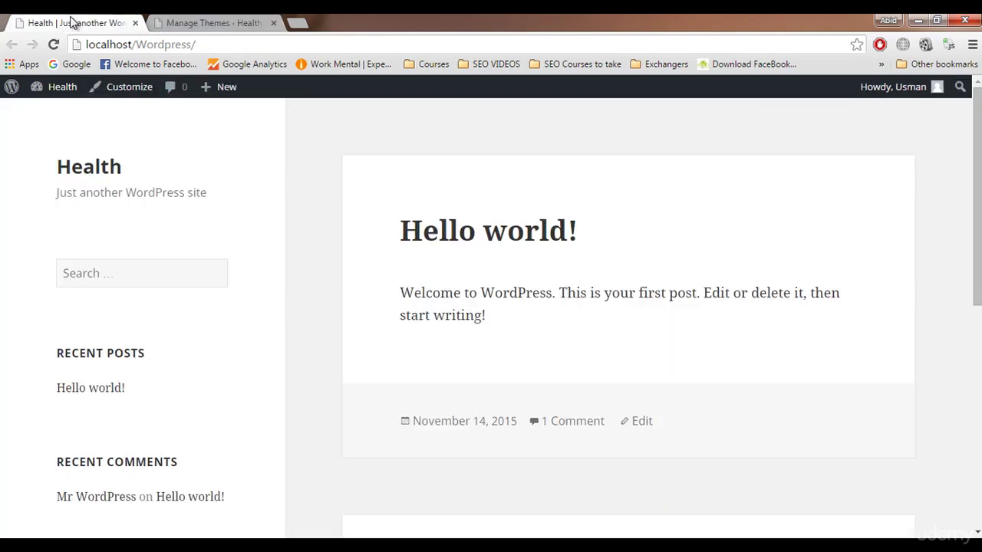
left_click(54, 44)
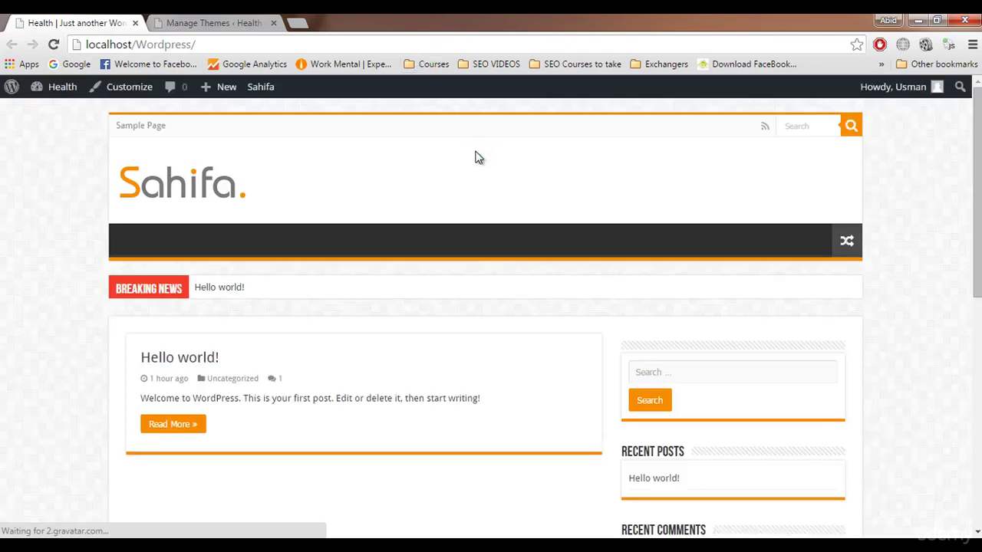
left_click_drag(978, 175, 955, 115)
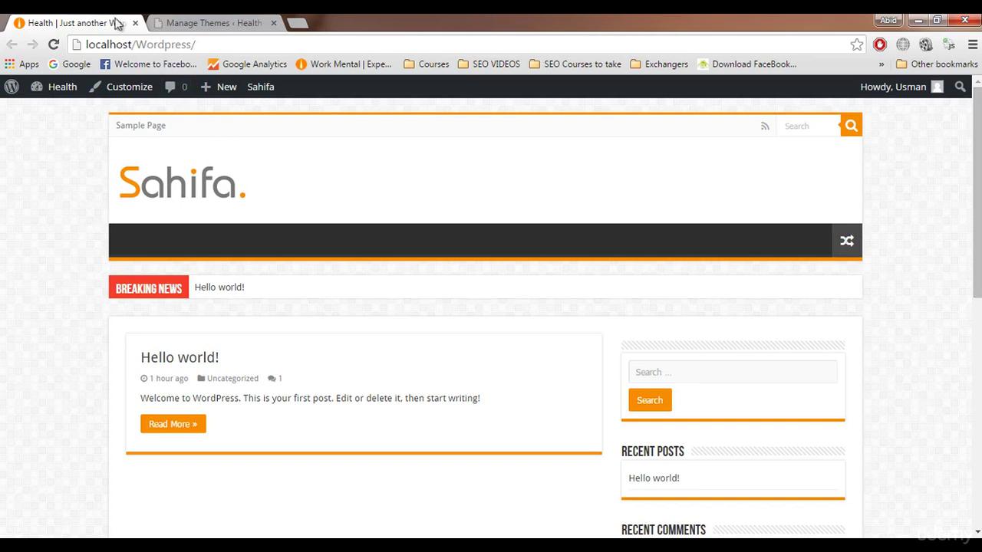
left_click(183, 23)
left_click(123, 23)
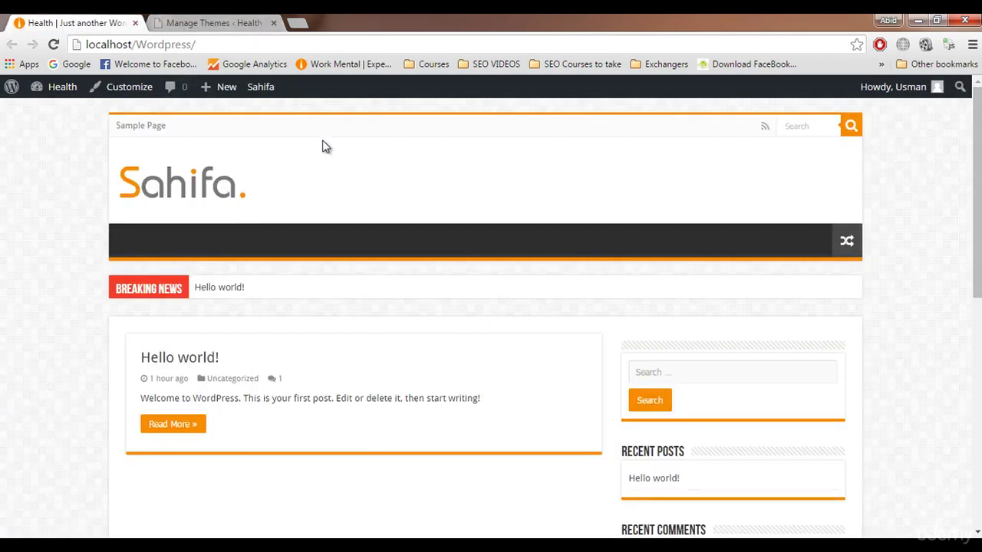